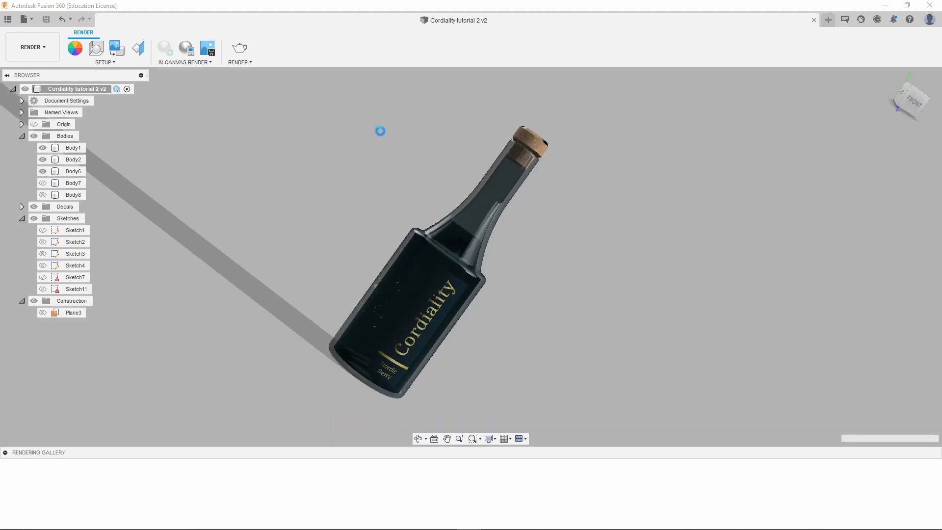
- Orbit the bottle upright, start the Appearance tool and inspect the cork and bottle bodies
click(426, 438)
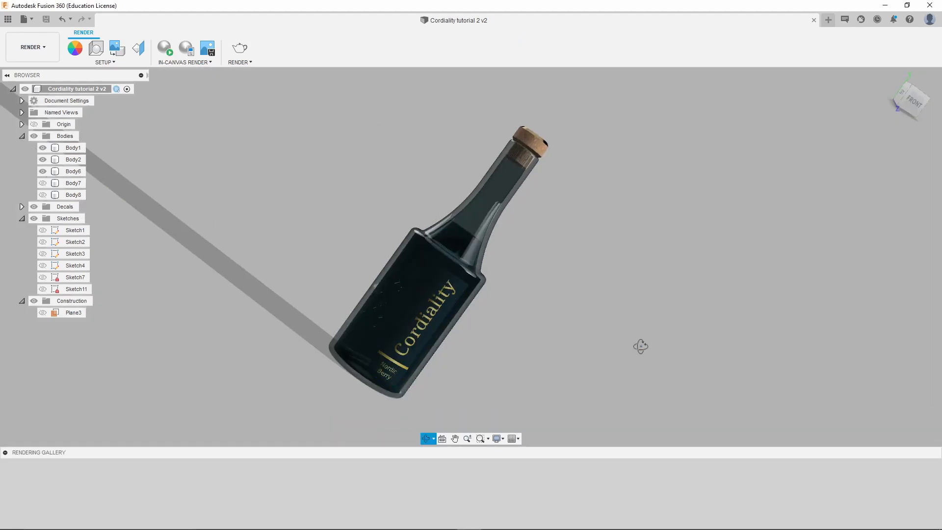
drag(603, 320, 639, 353)
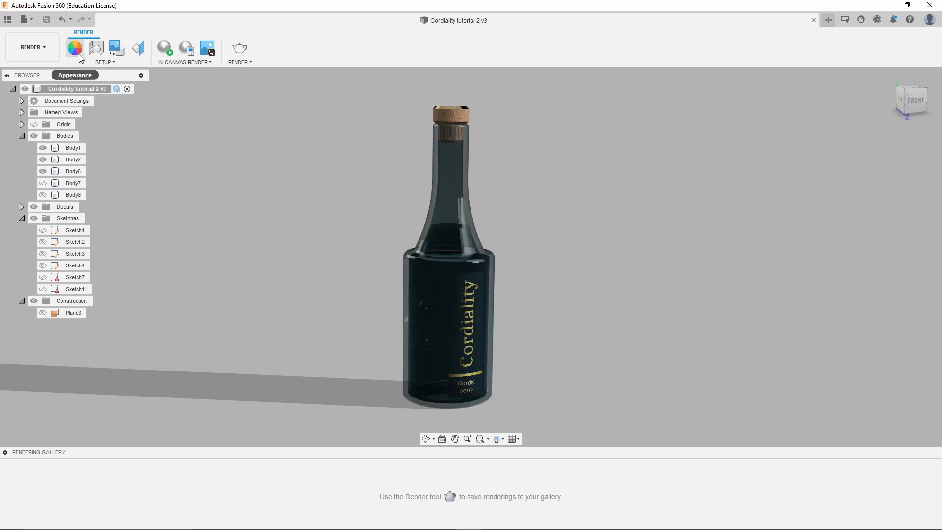
key(a)
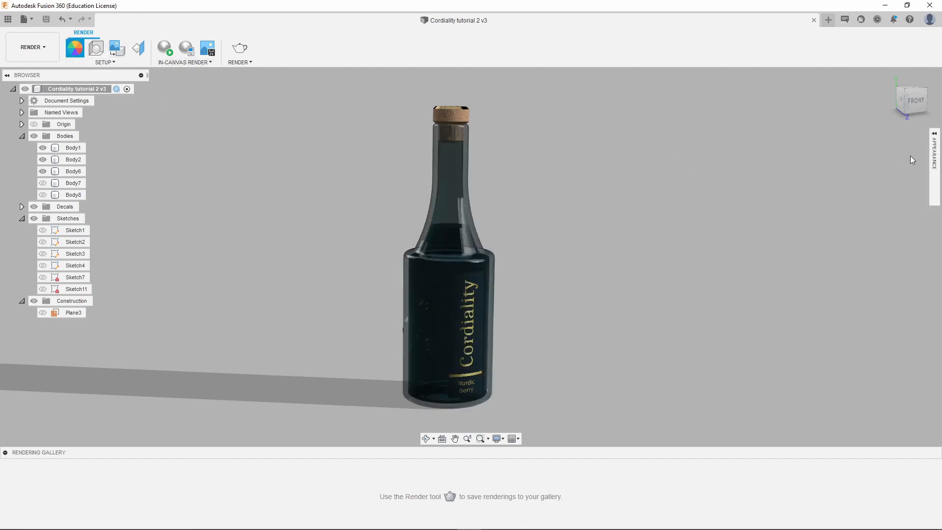
click(468, 117)
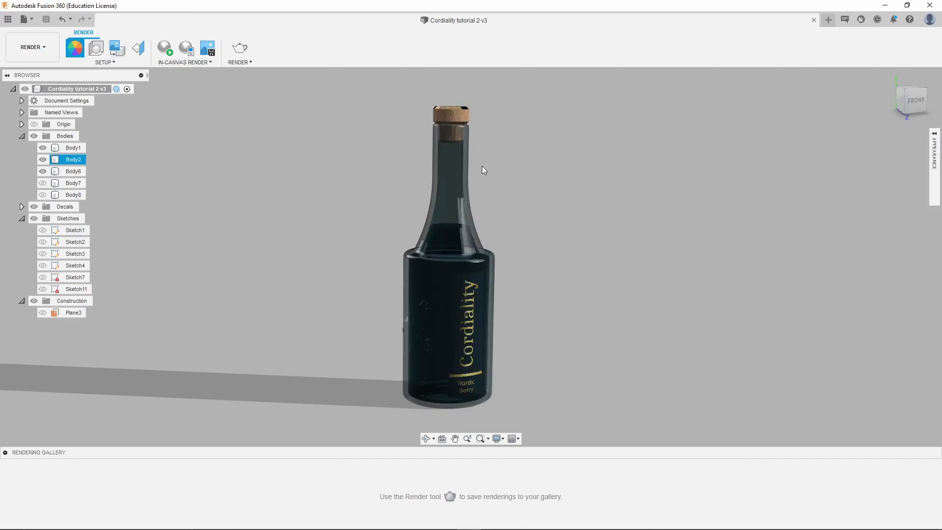
shift+middle_drag(480, 204, 464, 273)
click(479, 218)
click(464, 273)
click(464, 273)
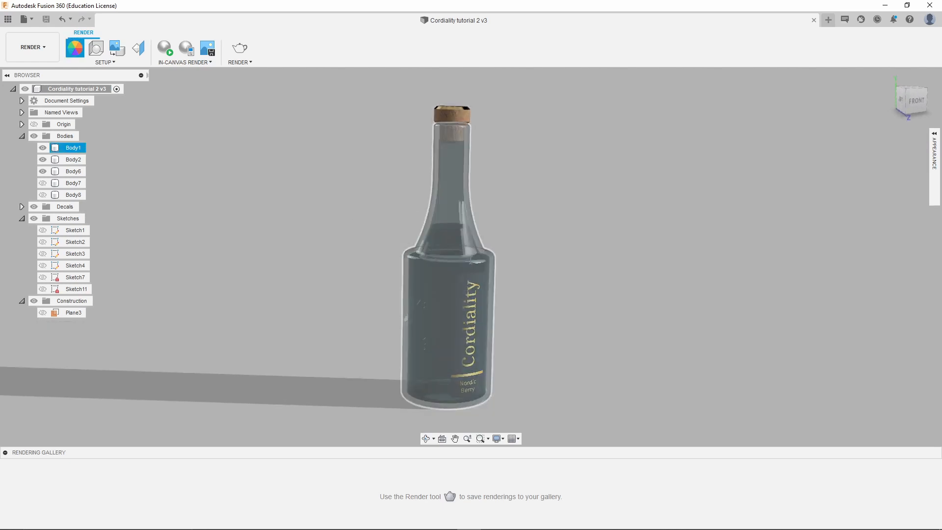
click(461, 346)
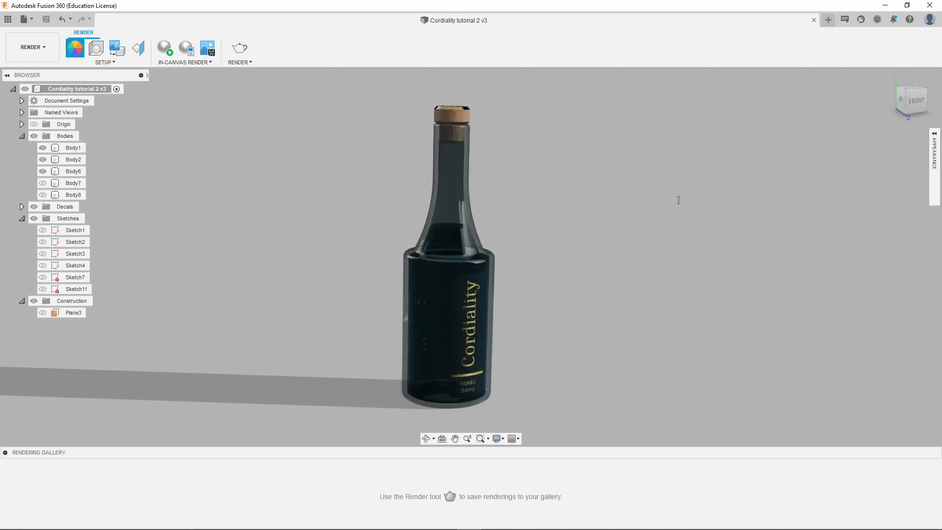
click(540, 308)
click(538, 309)
- Review the appearances used in this design and the options available for the purple glass material
click(935, 136)
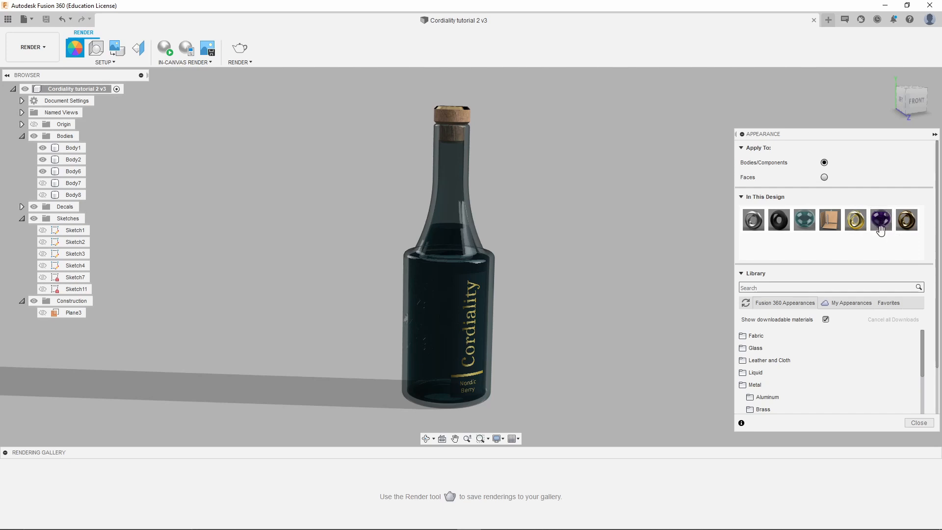
drag(881, 221, 450, 273)
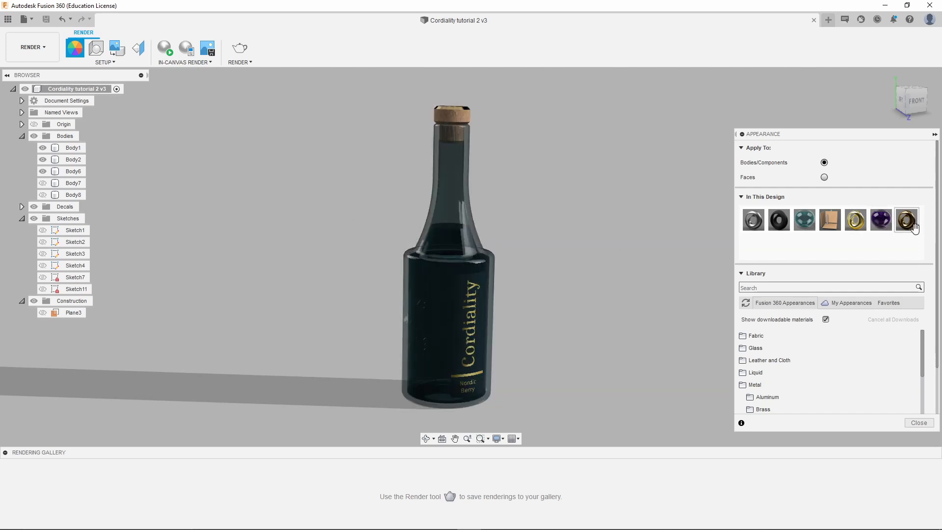
right_click(885, 221)
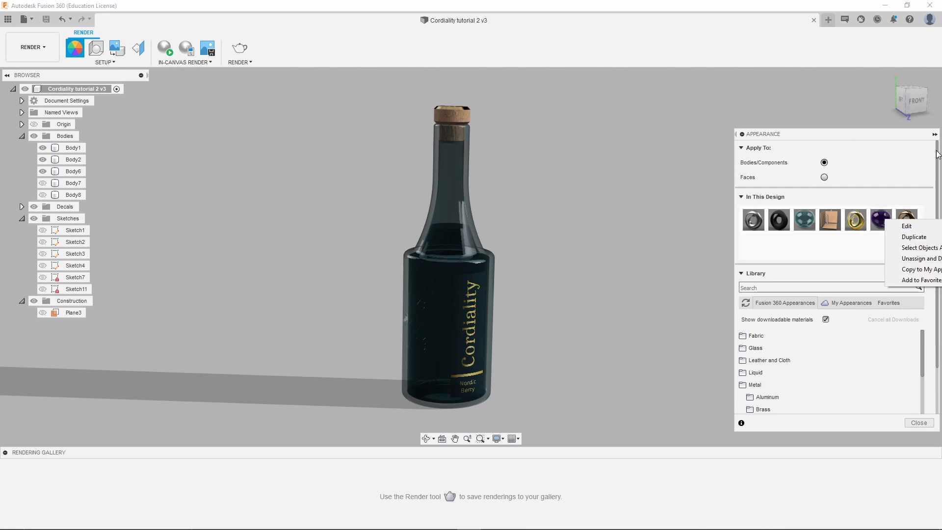
click(935, 135)
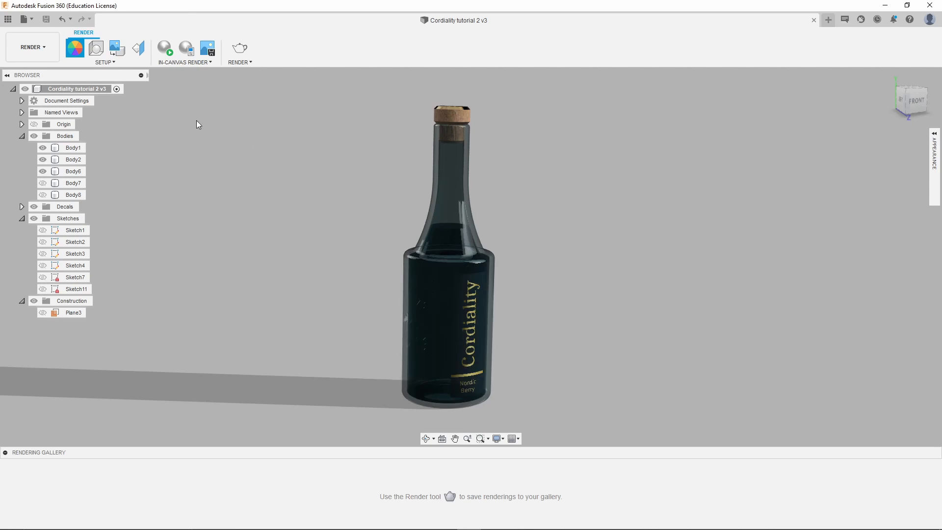
- Open the scene settings and set the solid background color to red (RGB 184, 27, 27)
click(97, 49)
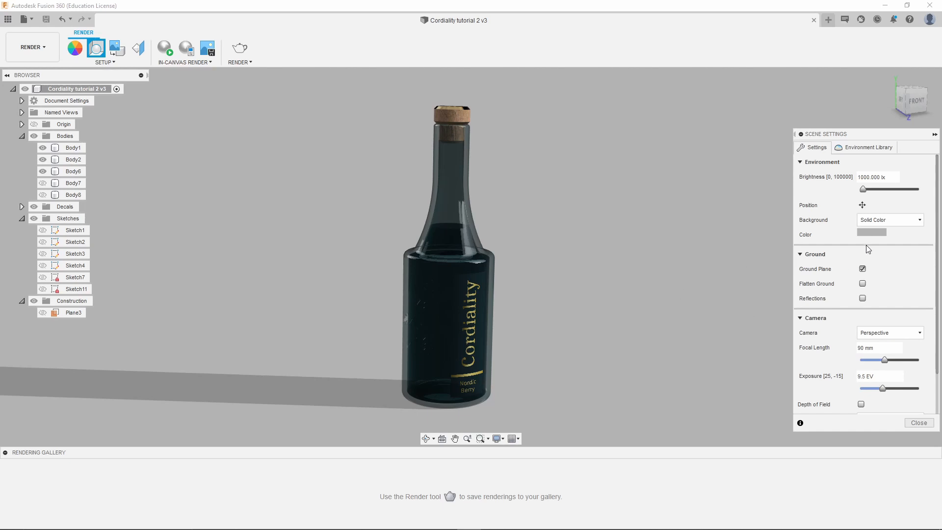
click(869, 233)
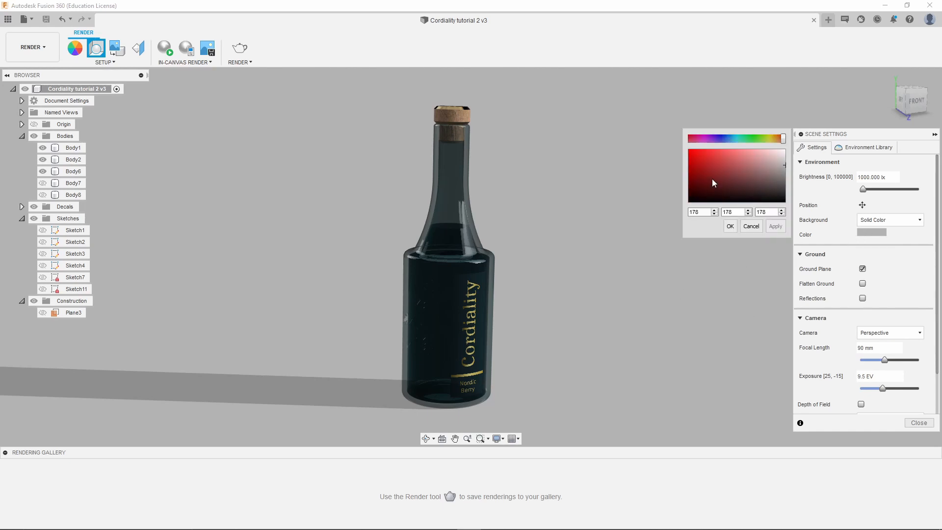
drag(711, 178, 700, 163)
click(730, 226)
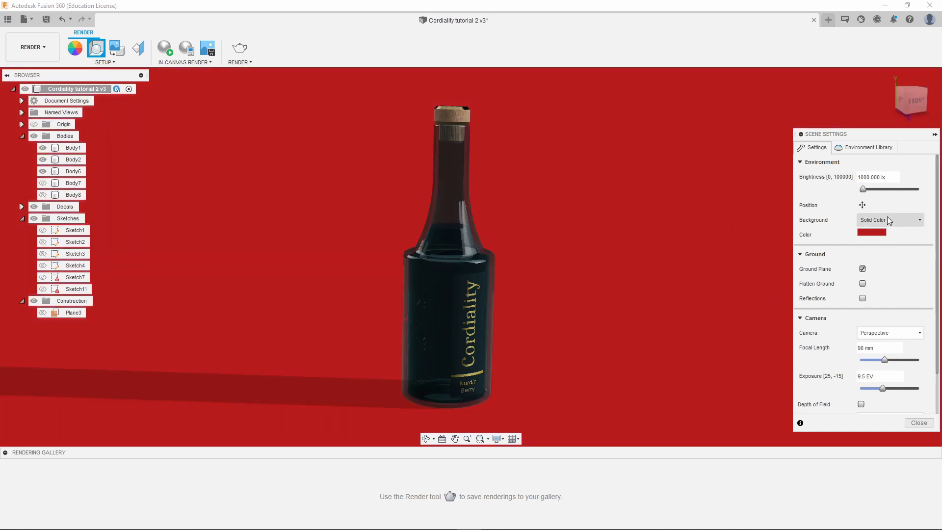
- Change the solid background color to a neutral light grey
click(874, 234)
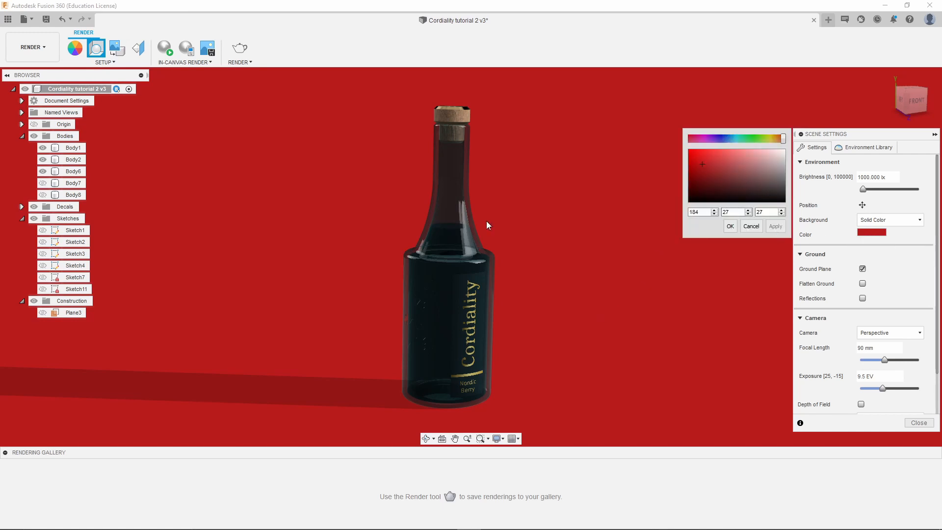
drag(763, 169, 785, 166)
click(733, 226)
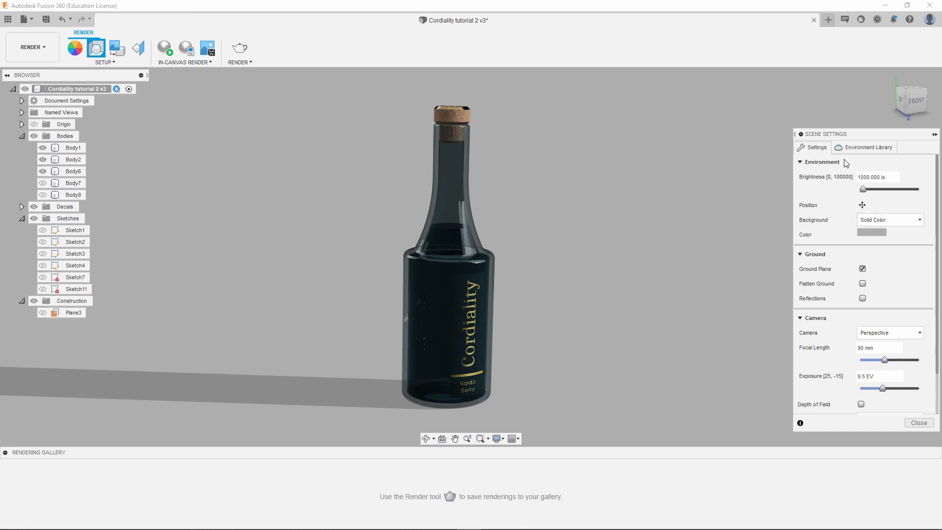
- Apply the Cool Light environment from the Fusion 360 environment library to the scene
click(855, 148)
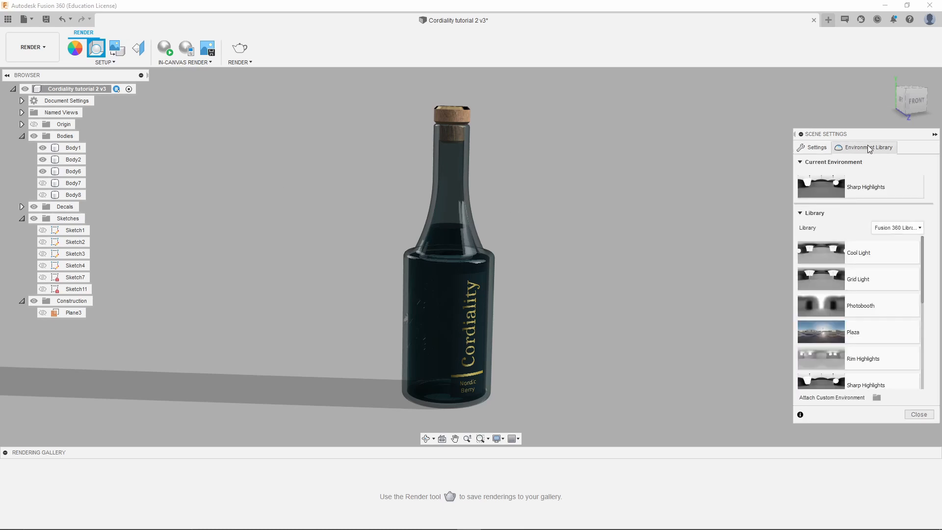
scroll(881, 277, down, 3)
scroll(878, 305, down, 1)
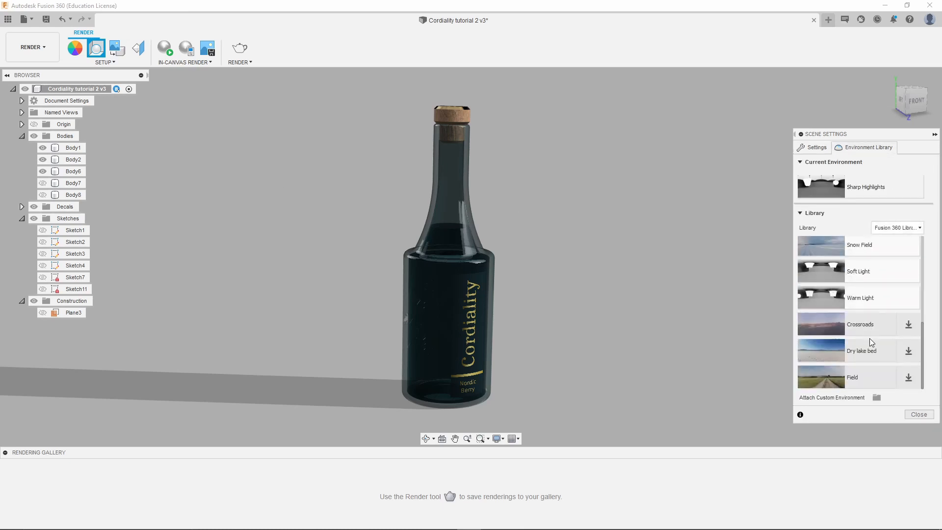
scroll(814, 334, up, 8)
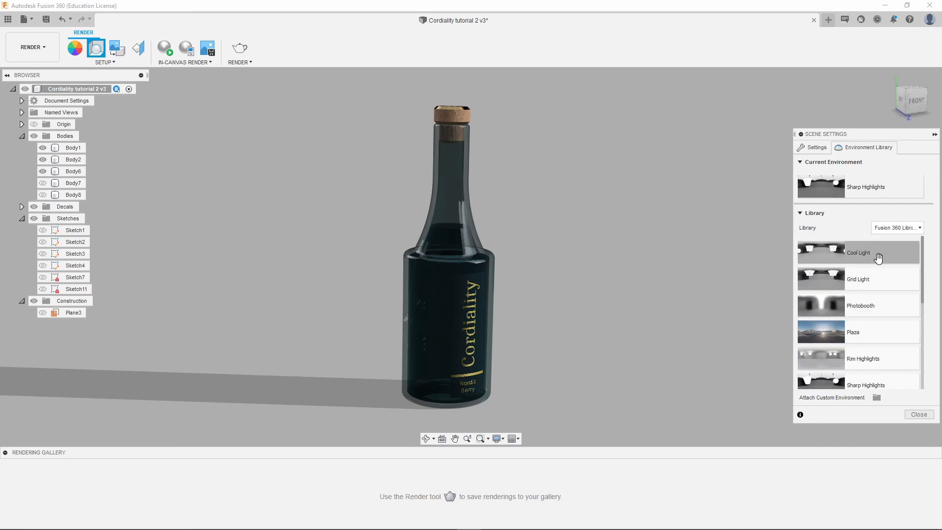
drag(820, 254, 665, 276)
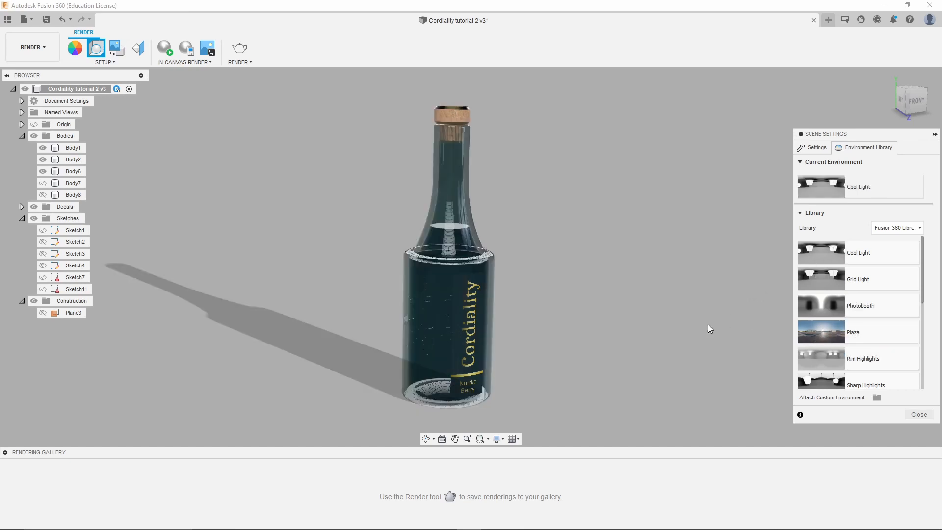
scroll(864, 304, down, 5)
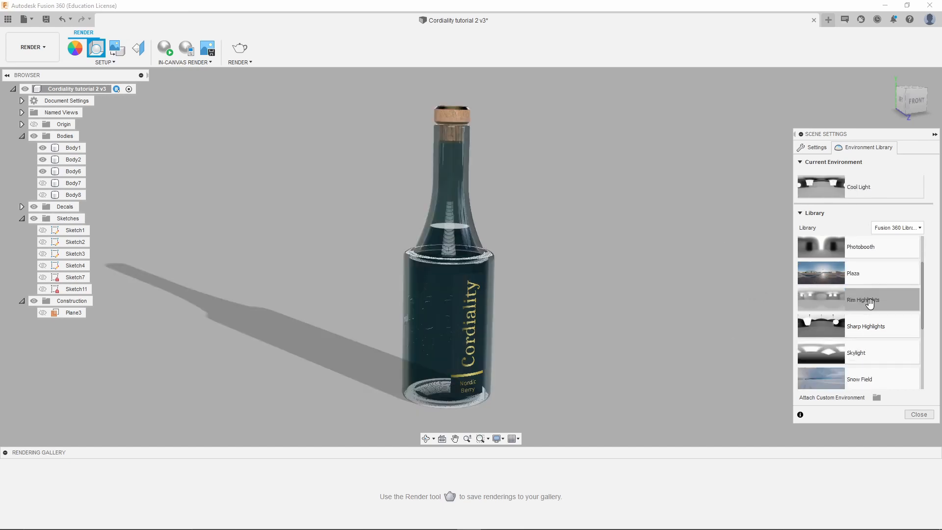
scroll(861, 294, up, 5)
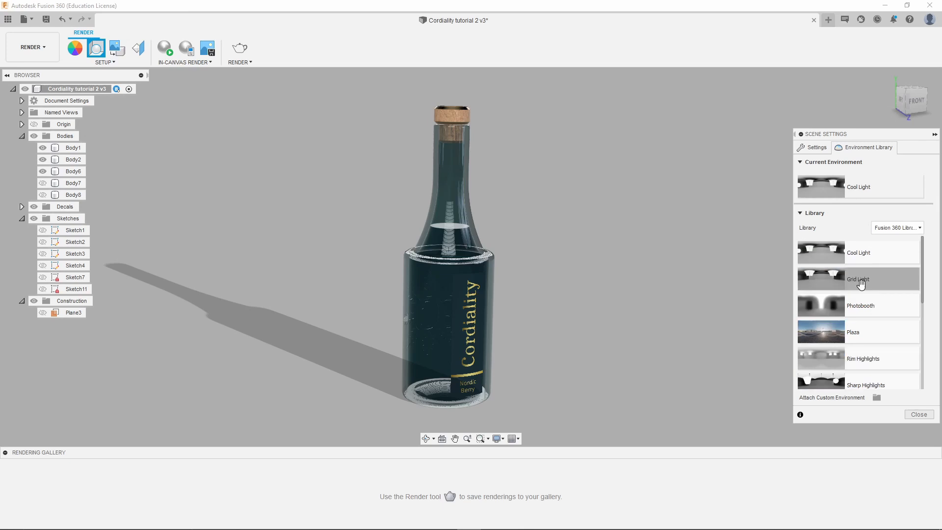
- Set the scene background to Environment instead of a solid color
click(817, 148)
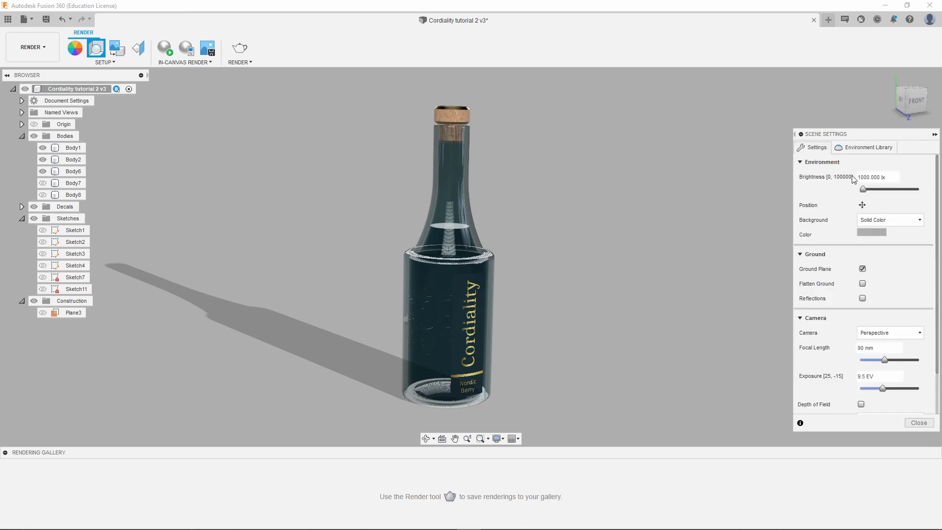
click(874, 222)
click(872, 235)
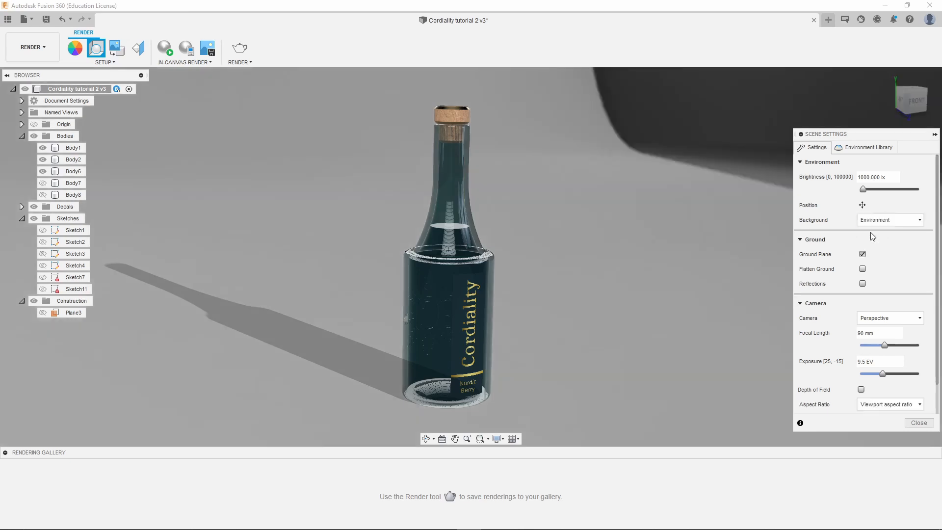
- Apply the Photobooth environment to the scene and check the bottle's lighting from several angles
click(851, 150)
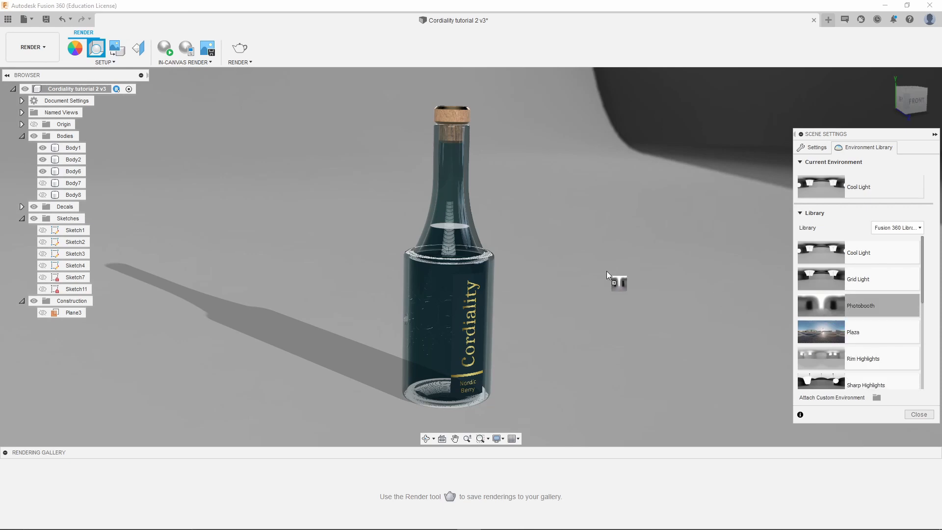
drag(607, 272, 464, 243)
drag(543, 277, 544, 277)
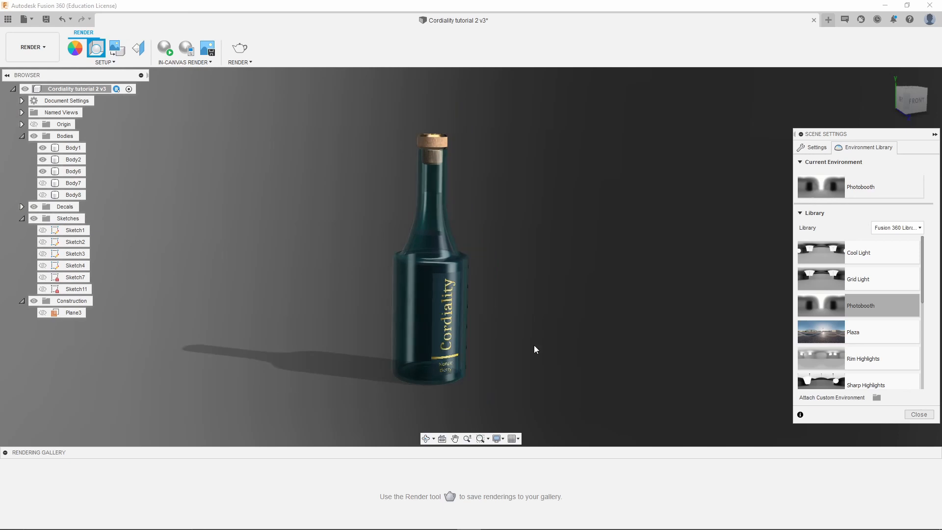
scroll(534, 346, down, 1)
shift+middle_drag(557, 268, 722, 34)
shift+middle_drag(614, 204, 567, 216)
- Apply the Snow Field environment from the library to the scene
scroll(868, 341, down, 5)
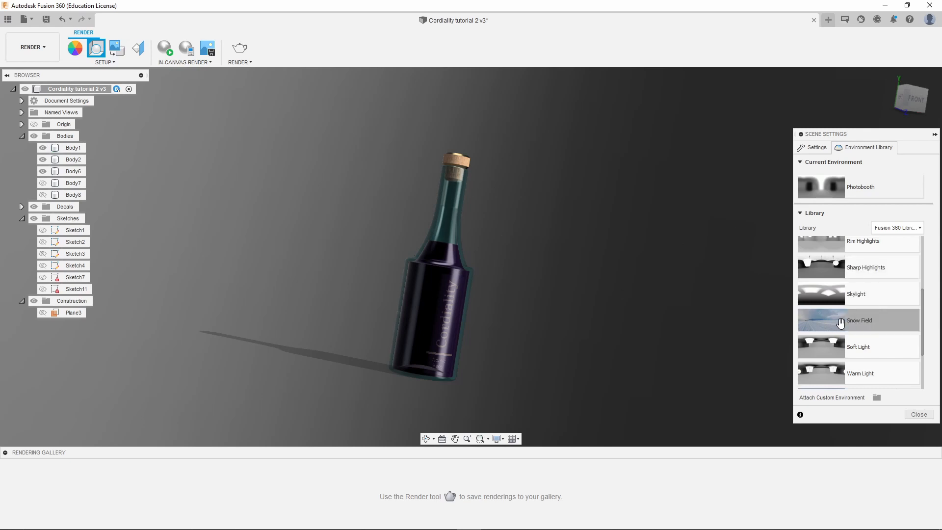
drag(841, 323, 727, 360)
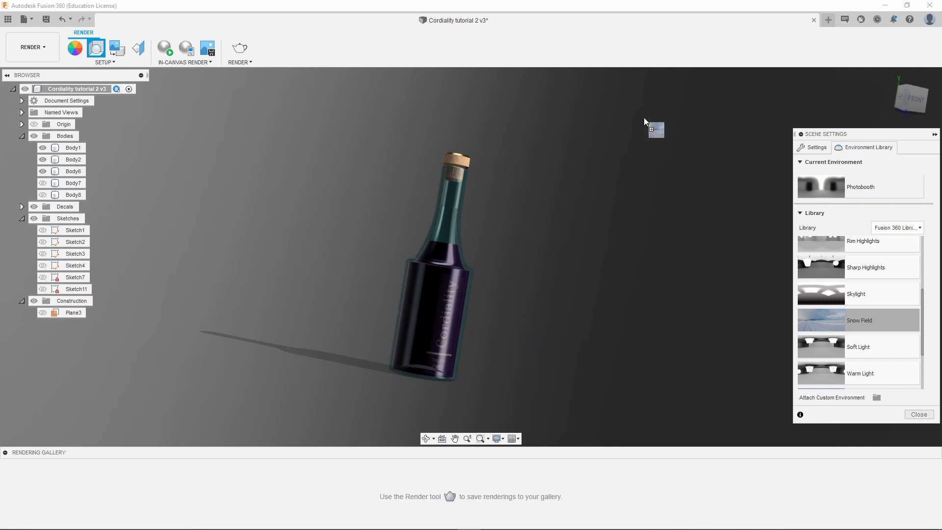
drag(644, 120, 761, 328)
drag(234, 206, 234, 207)
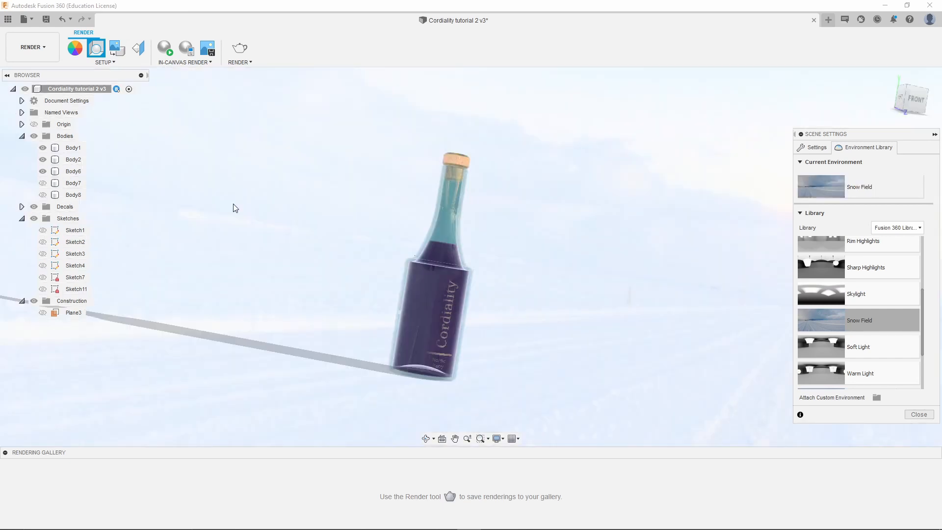
- Examine the bottle, its shadow and the cork's top decoration in the Snow Field environment from different angles and distances
shift+middle_drag(540, 345, 502, 339)
scroll(511, 327, down, 3)
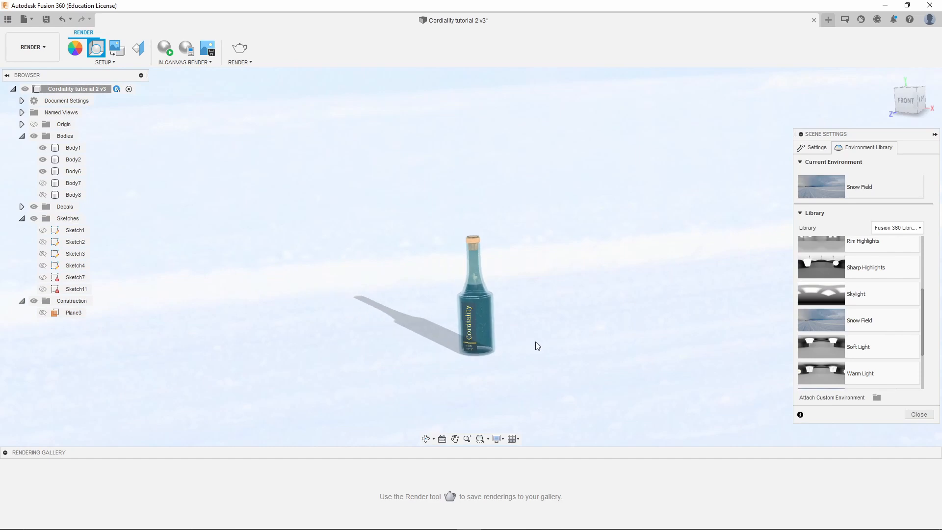
scroll(533, 341, up, 5)
shift+middle_drag(362, 290, 280, 332)
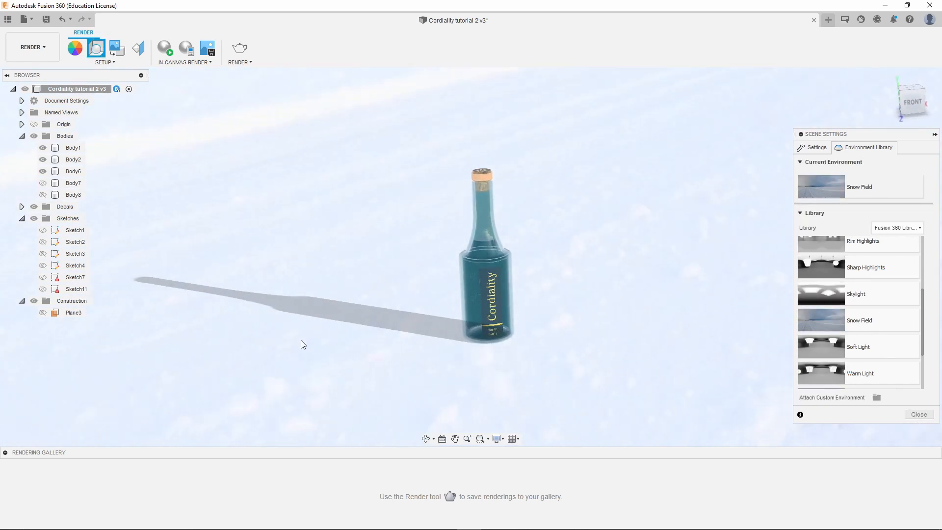
scroll(530, 296, up, 5)
scroll(499, 349, up, 2)
scroll(497, 351, down, 3)
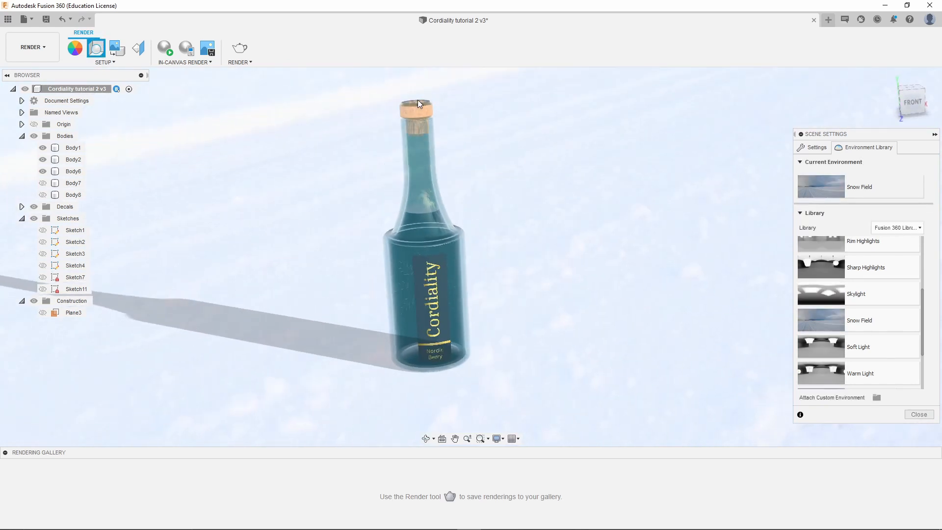
scroll(417, 101, up, 5)
scroll(418, 115, up, 4)
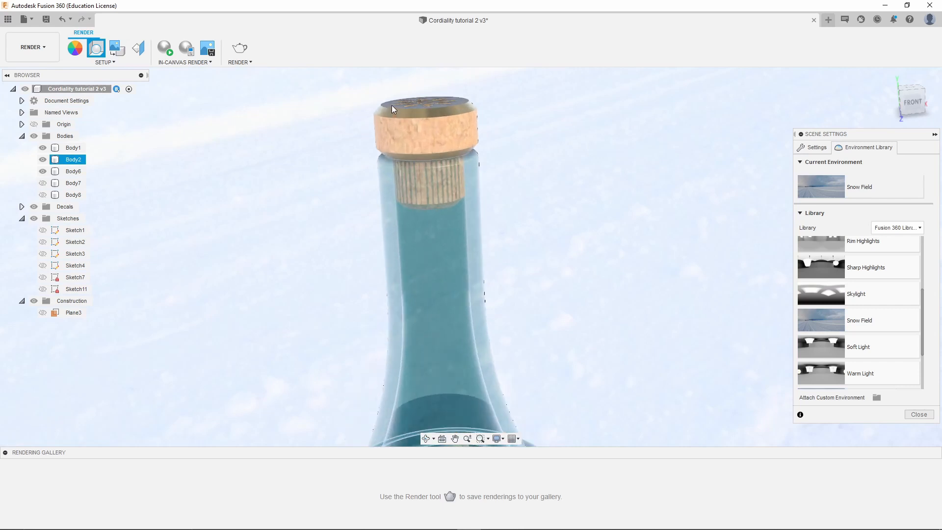
shift+middle_drag(395, 118, 411, 134)
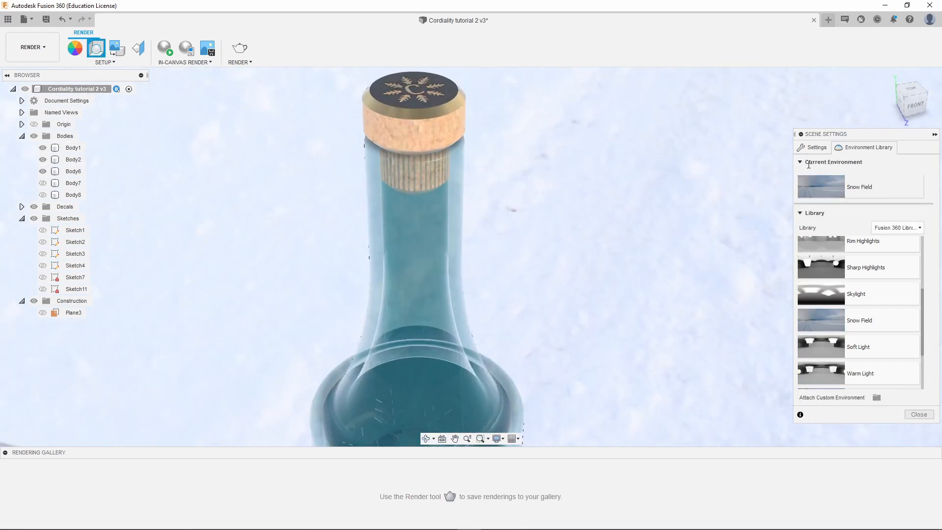
- Set the perspective camera's focal length to 40 mm in the scene settings
click(814, 147)
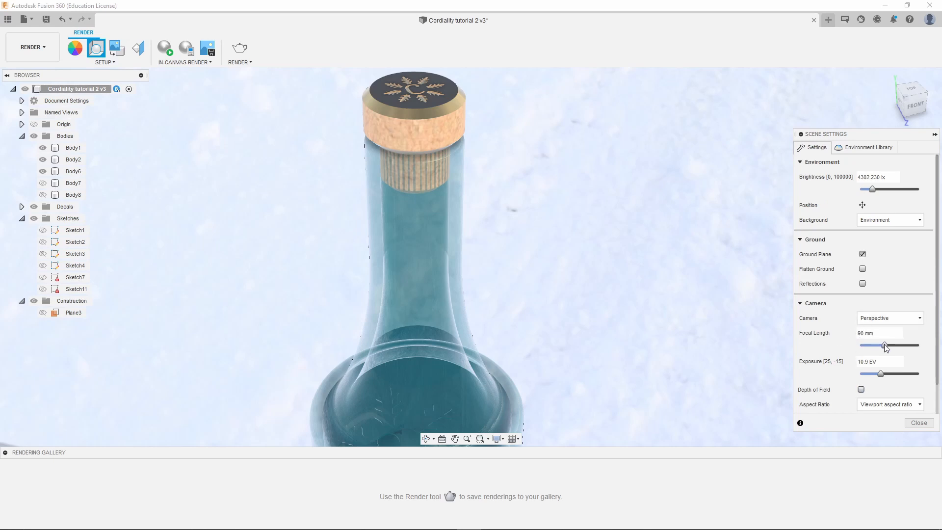
drag(884, 345, 871, 346)
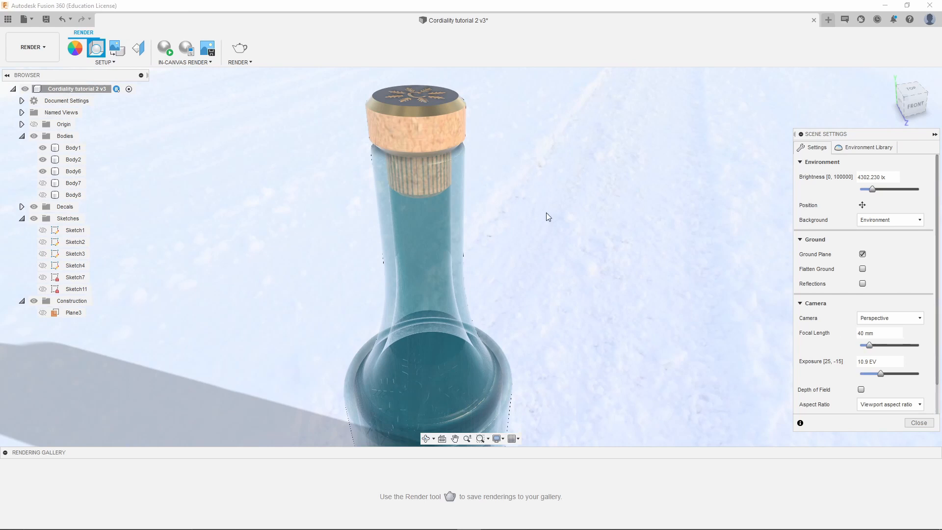
- Set the perspective camera's focal length to 78 mm with the whole bottle kept in the shot
scroll(546, 213, down, 7)
shift+middle_drag(570, 278, 538, 305)
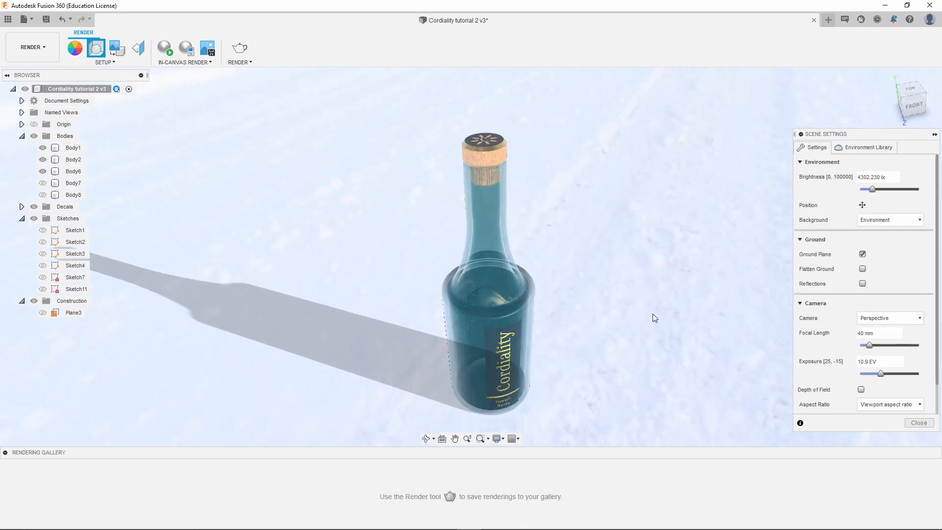
drag(873, 348, 883, 352)
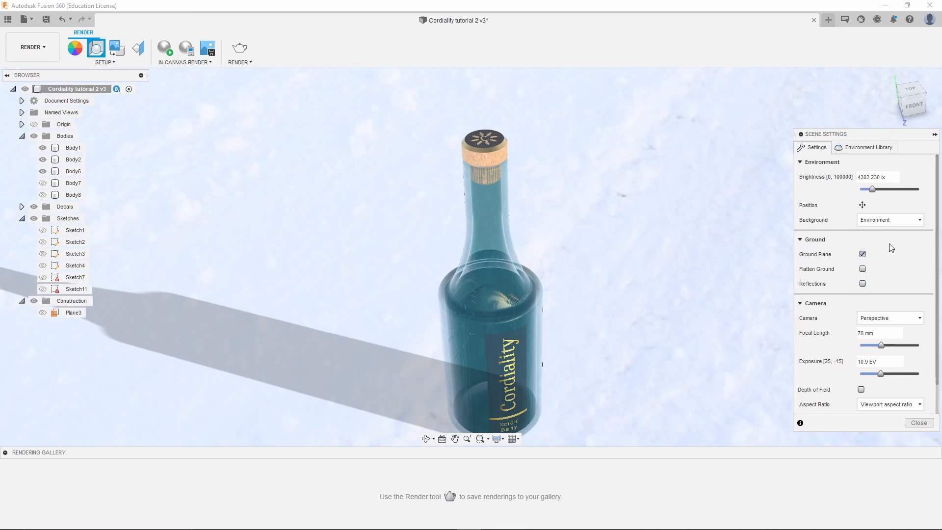
scroll(366, 345, down, 4)
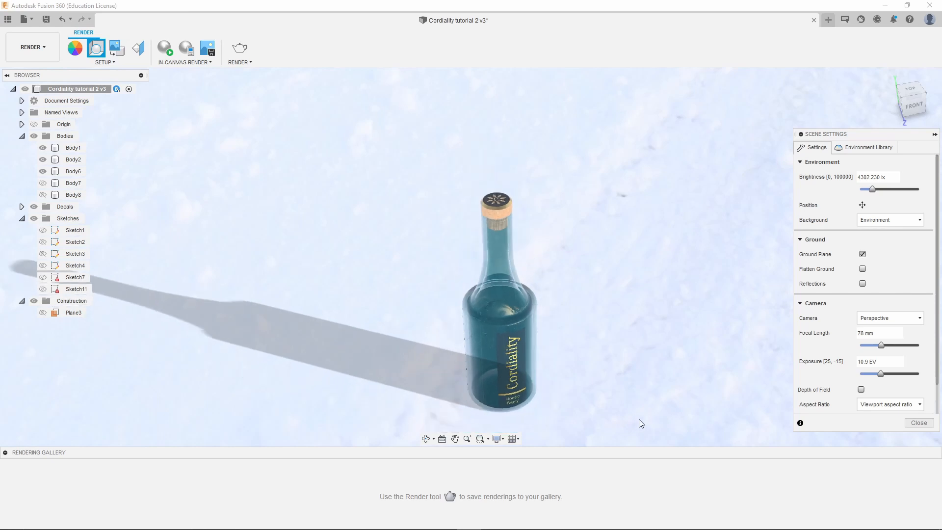
scroll(623, 447, up, 3)
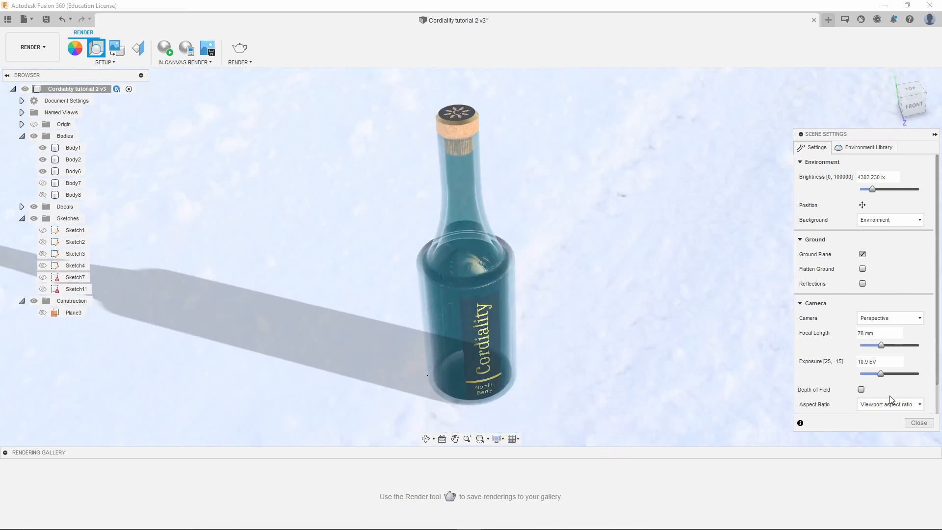
scroll(561, 360, up, 1)
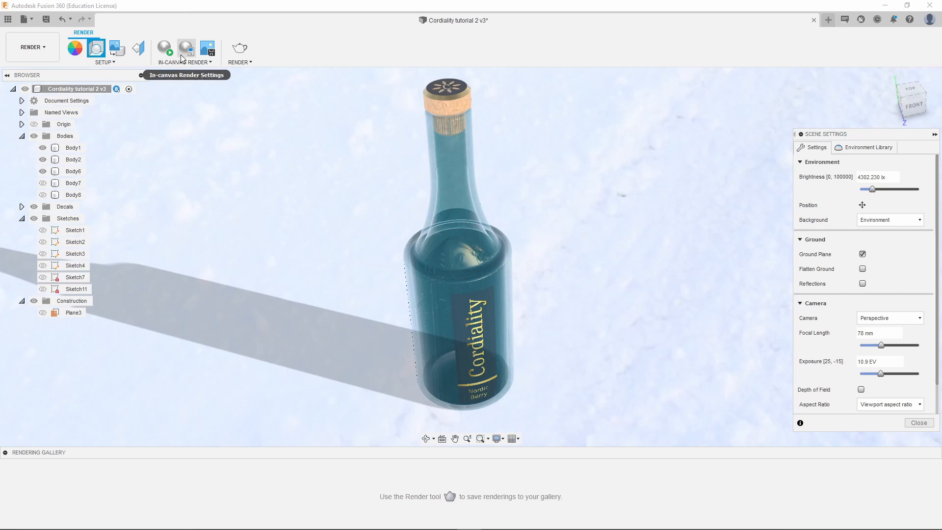
- Run an in-canvas render of the bottle, check how the glass, liquid and cork refine, and pause it
click(165, 48)
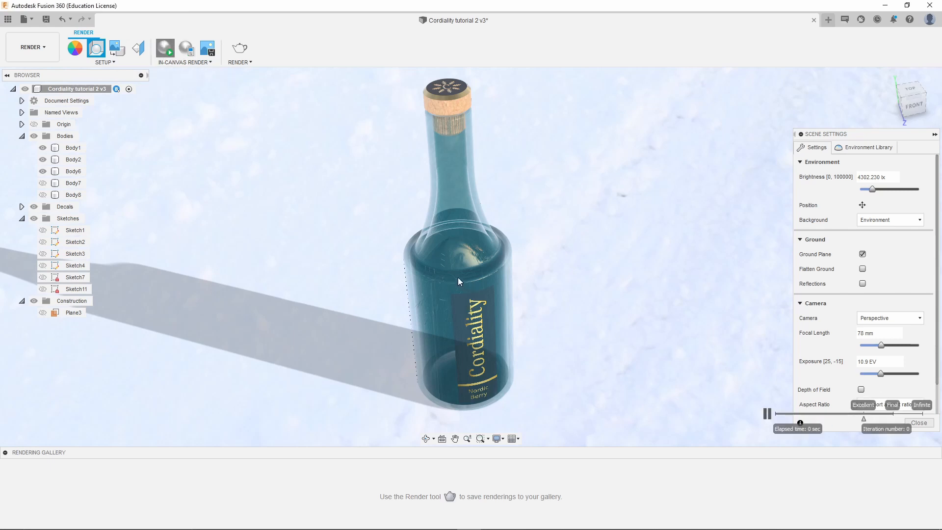
click(513, 299)
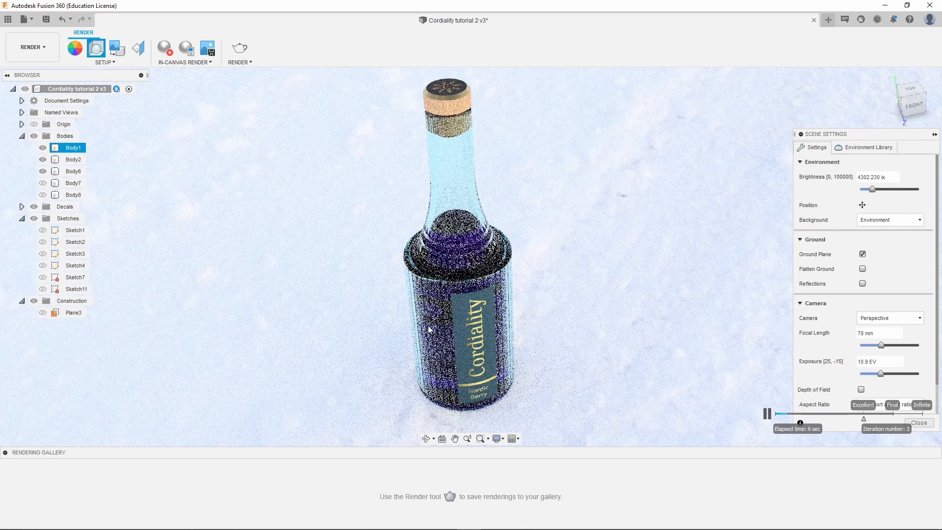
click(447, 98)
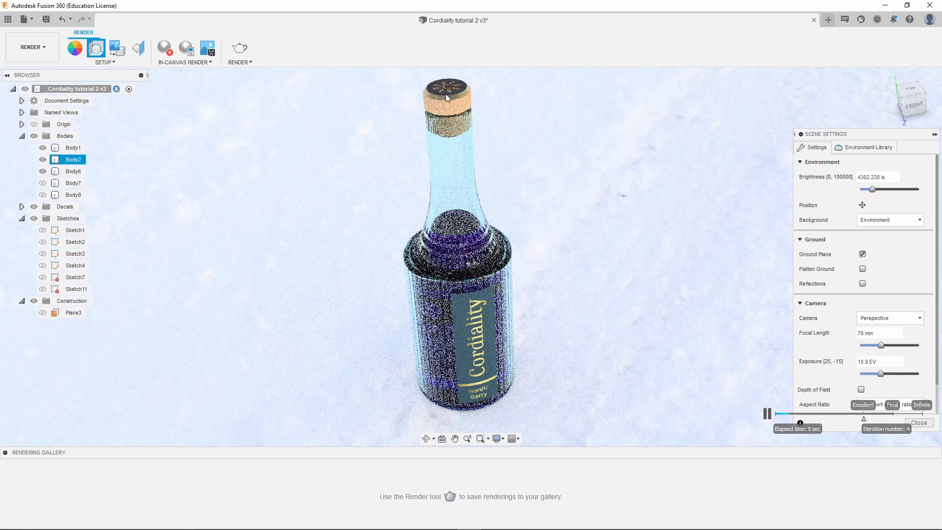
click(531, 381)
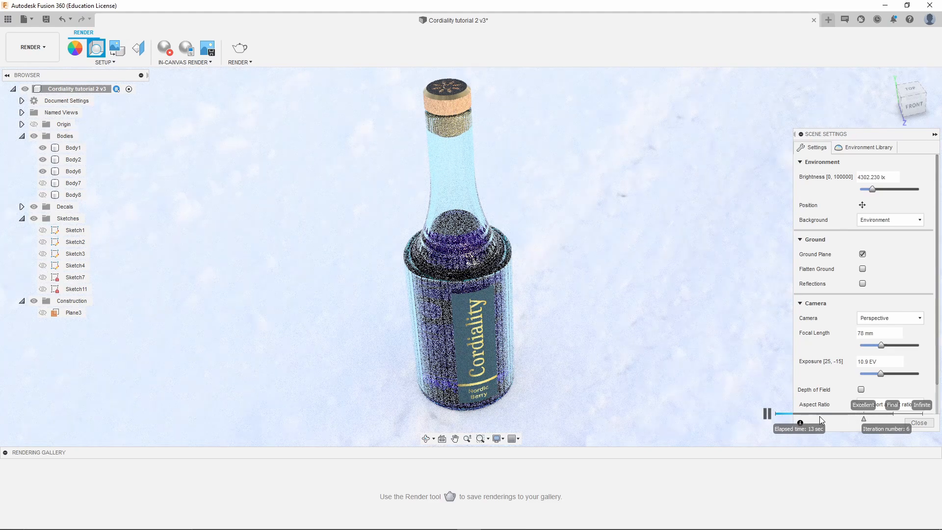
click(433, 262)
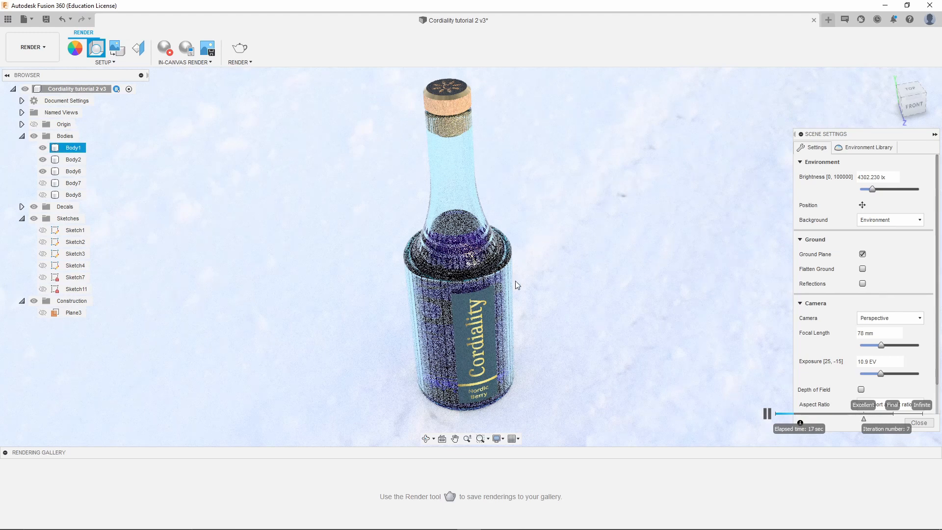
click(703, 348)
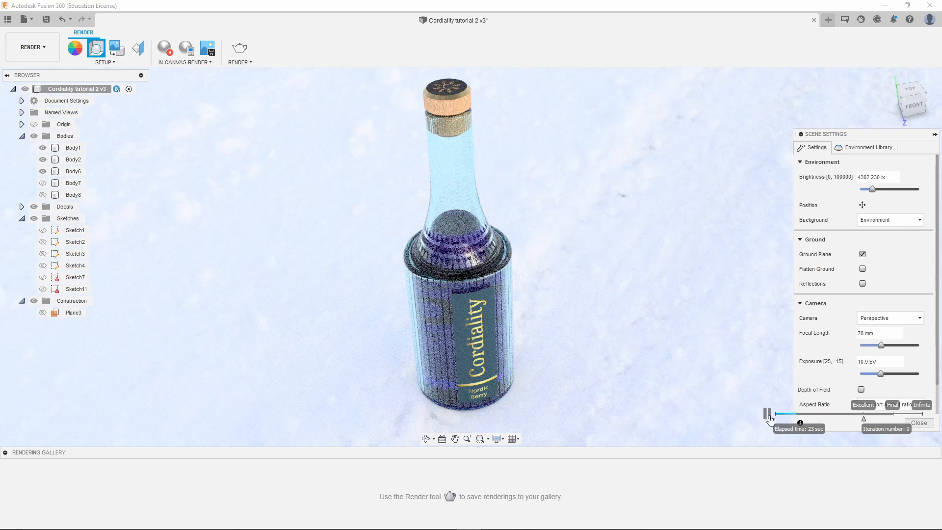
click(769, 418)
- Preview the in-canvas render from a tilted viewing angle, then pause and stop it
key(F4)
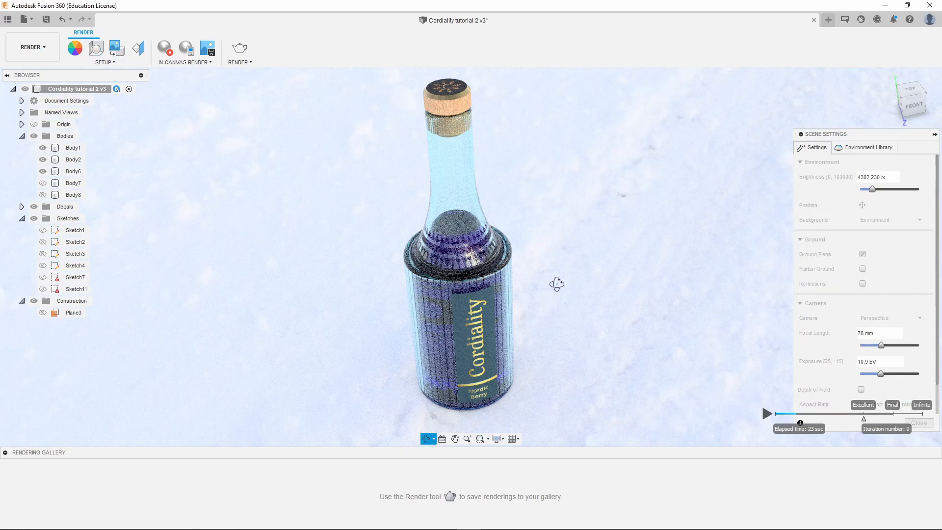
drag(563, 283, 589, 343)
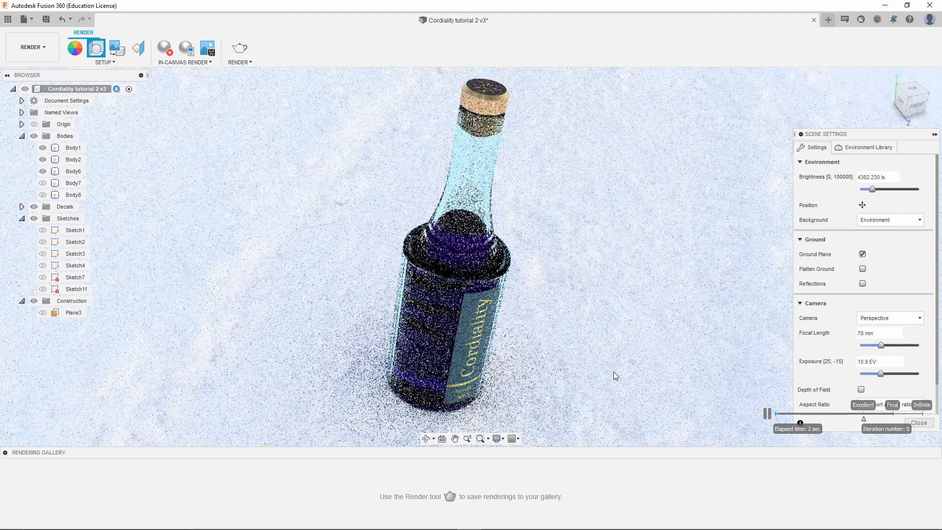
click(472, 339)
click(767, 413)
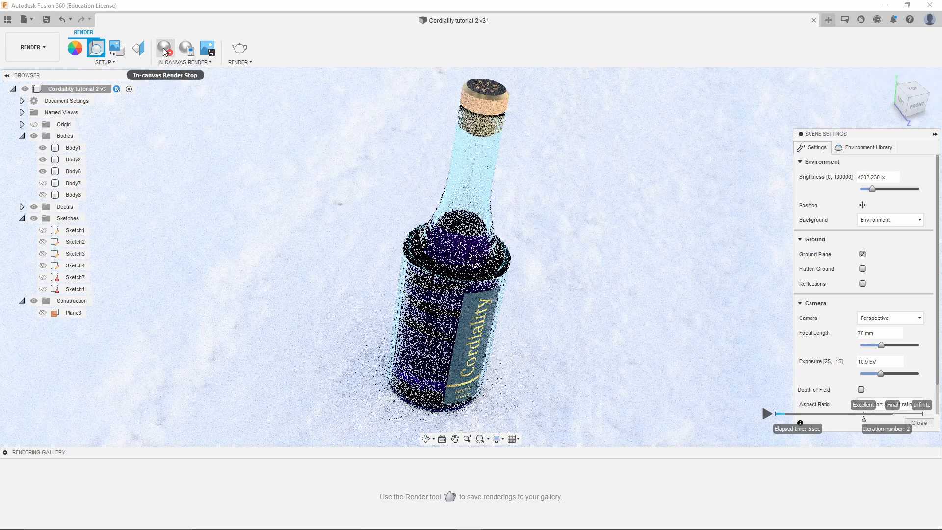
click(164, 51)
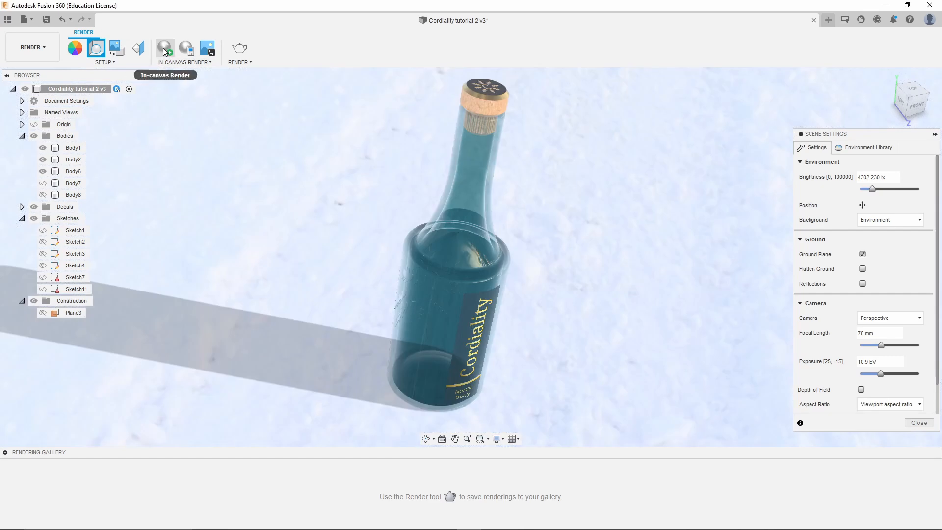
- Start a cloud render of the whole bottle from the front and slightly above, using the 1080P, 1920 x 1080 video size and Final quality
mouse_move(572, 274)
shift+middle_down()
mouse_move(559, 267)
mouse_move(570, 273)
shift+middle_up()
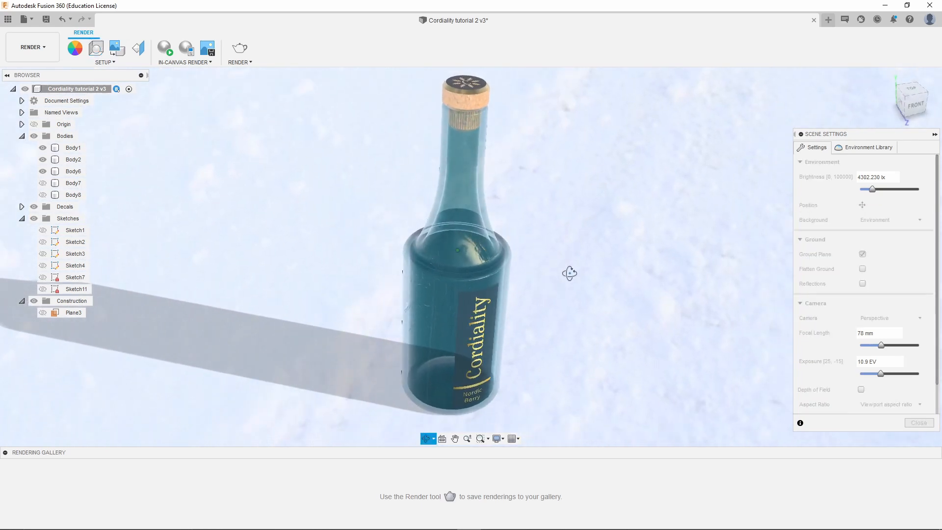
scroll(523, 245, down, 1)
scroll(500, 115, up, 2)
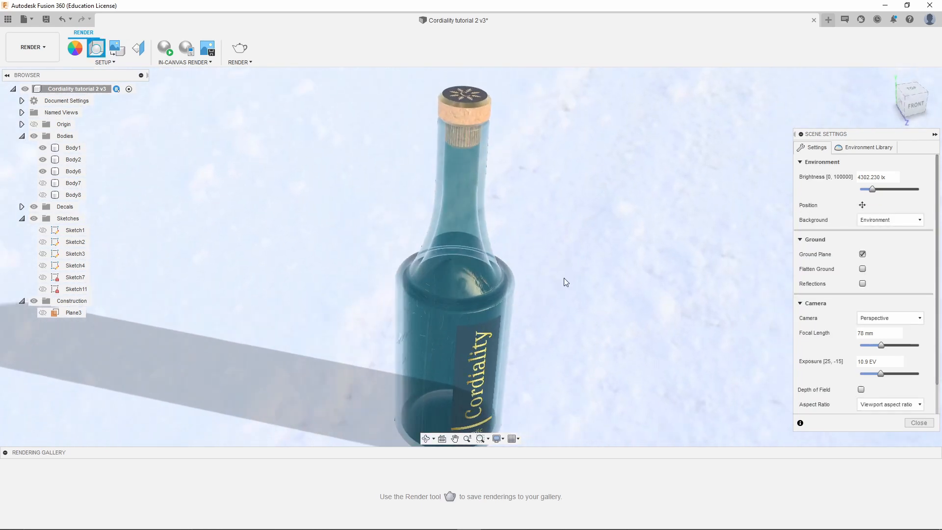
scroll(564, 277, down, 1)
scroll(555, 412, up, 1)
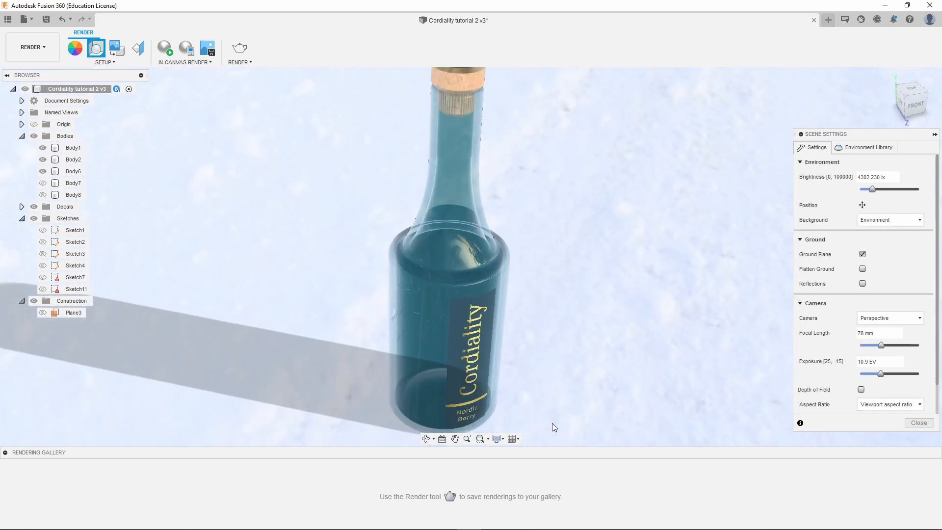
scroll(486, 273, down, 1)
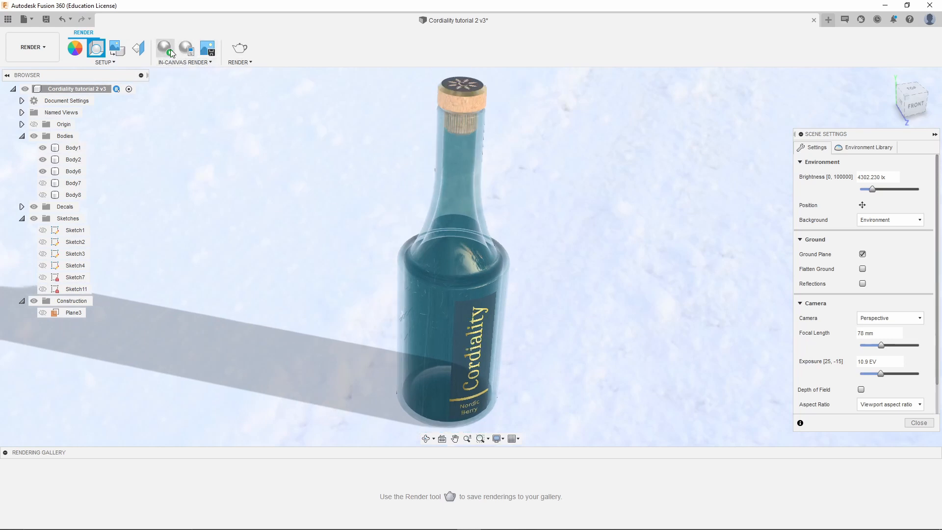
click(240, 49)
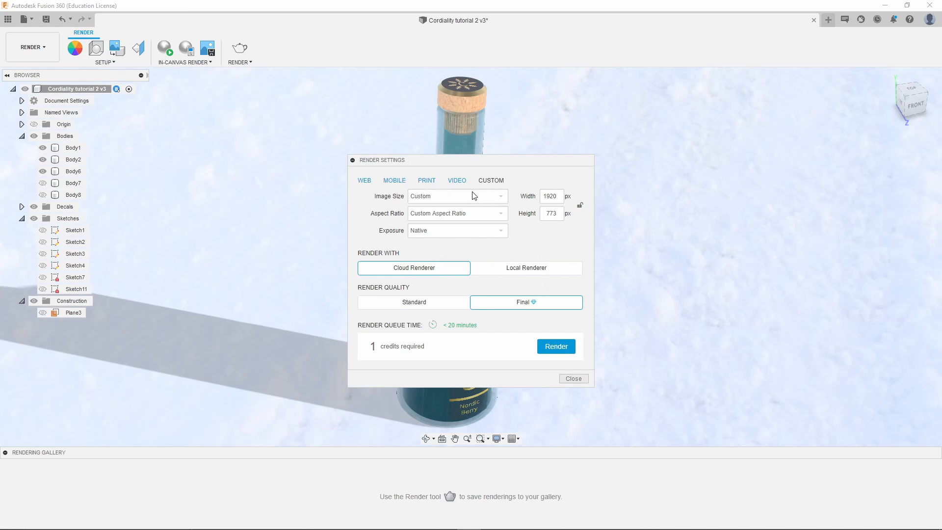
click(458, 181)
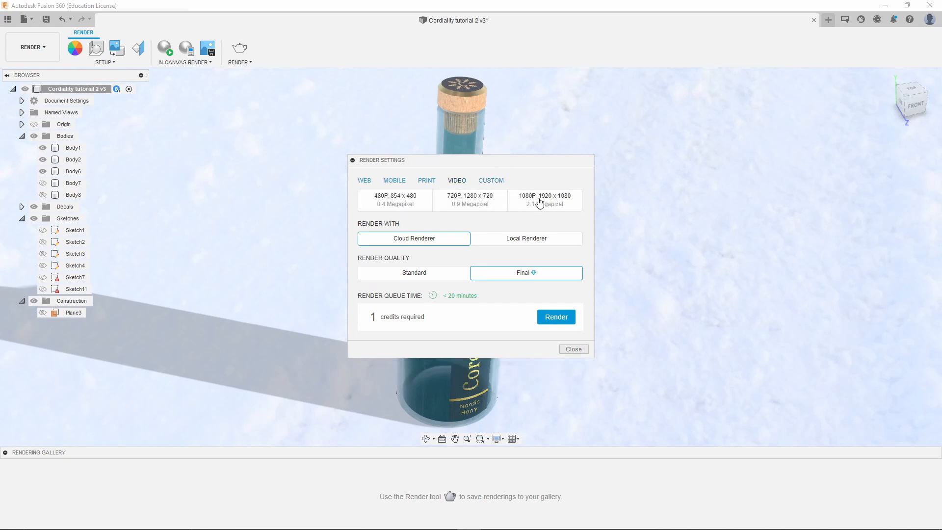
click(540, 202)
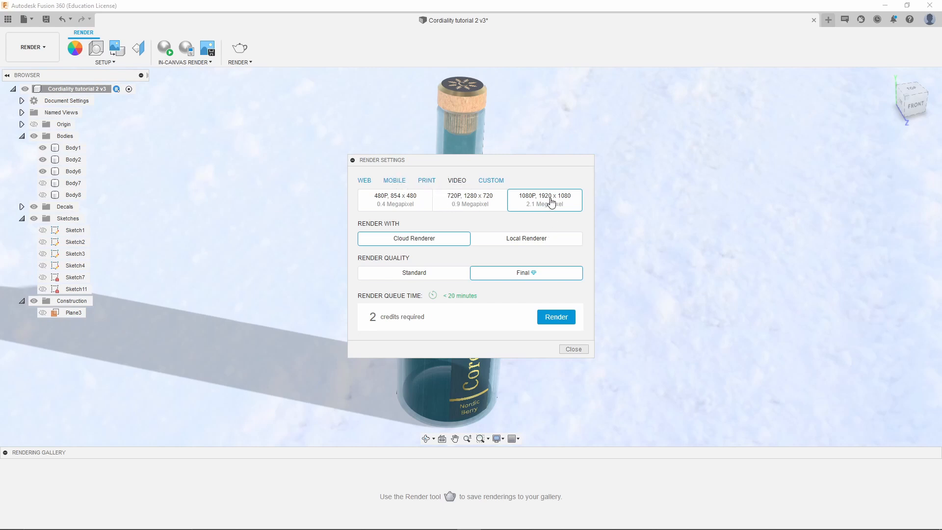
click(440, 279)
click(559, 317)
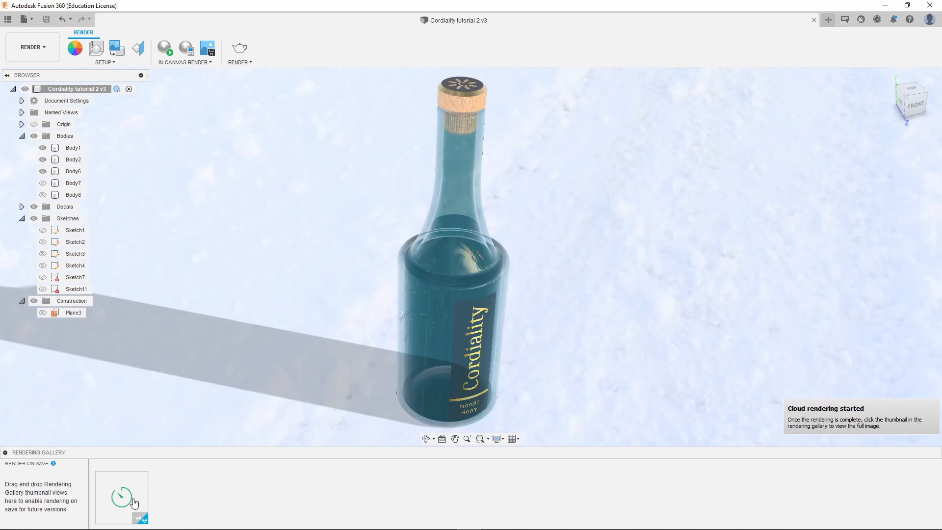
mouse_move(139, 497)
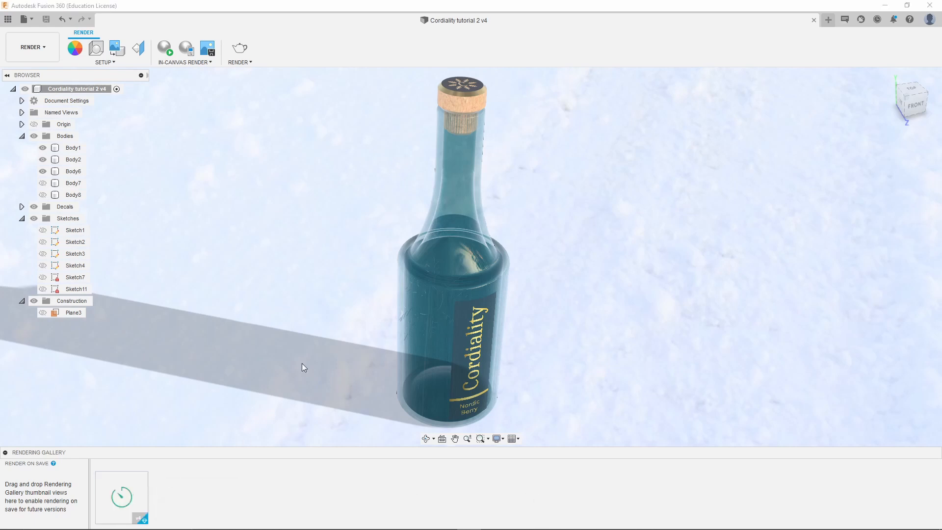
- Start a second 1080P, Final-quality cloud render showing a close-up from above of the cork's C emblem
click(472, 164)
shift+middle_drag(489, 216, 426, 205)
scroll(448, 205, up, 5)
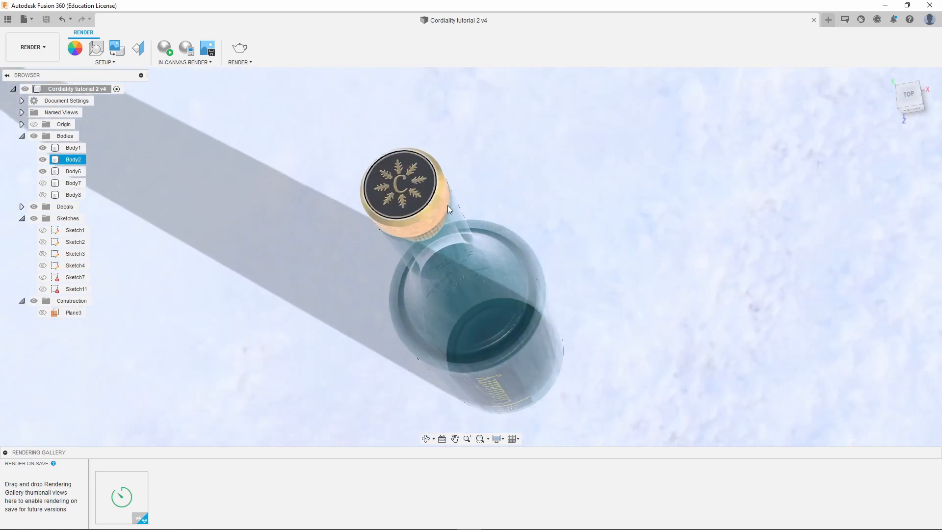
scroll(443, 171, up, 2)
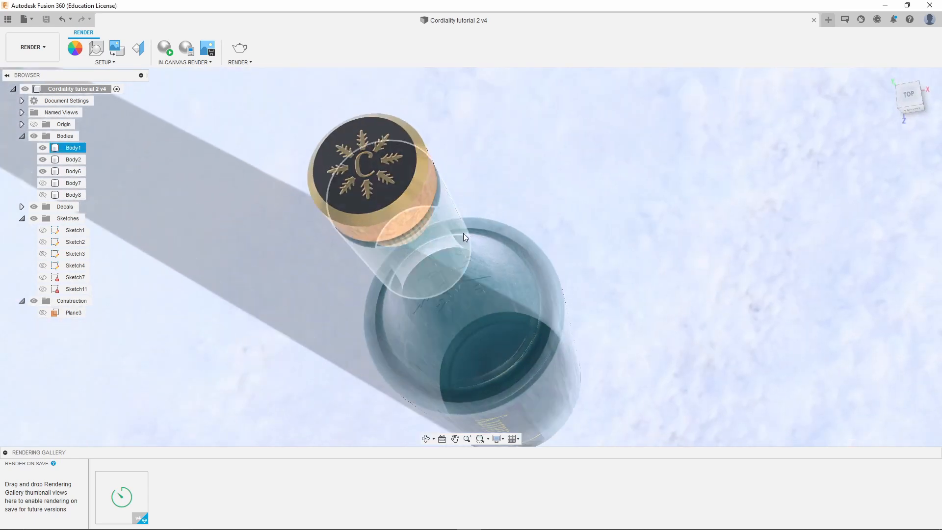
scroll(422, 242, up, 1)
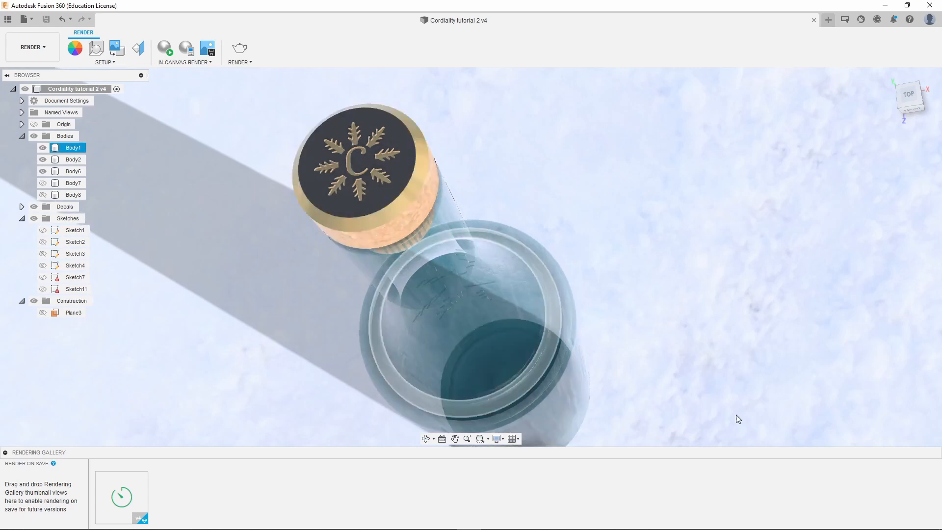
click(240, 49)
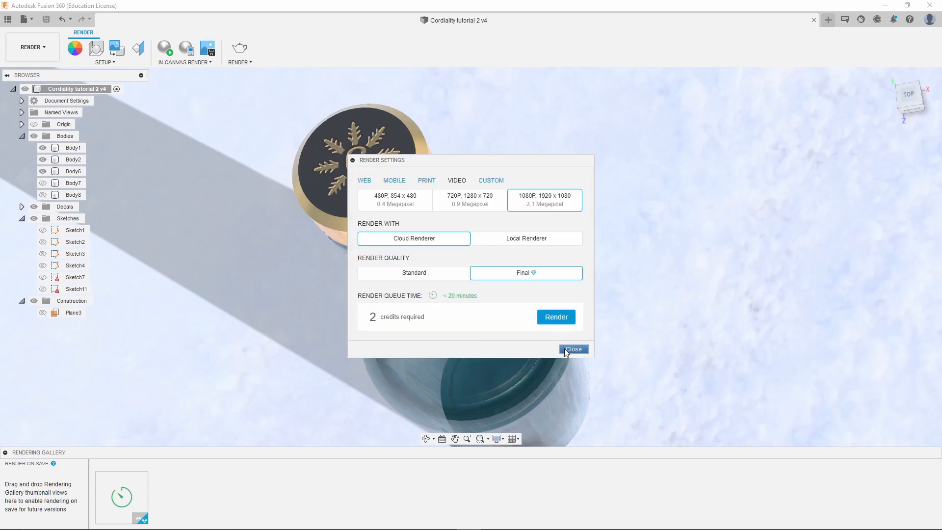
click(560, 318)
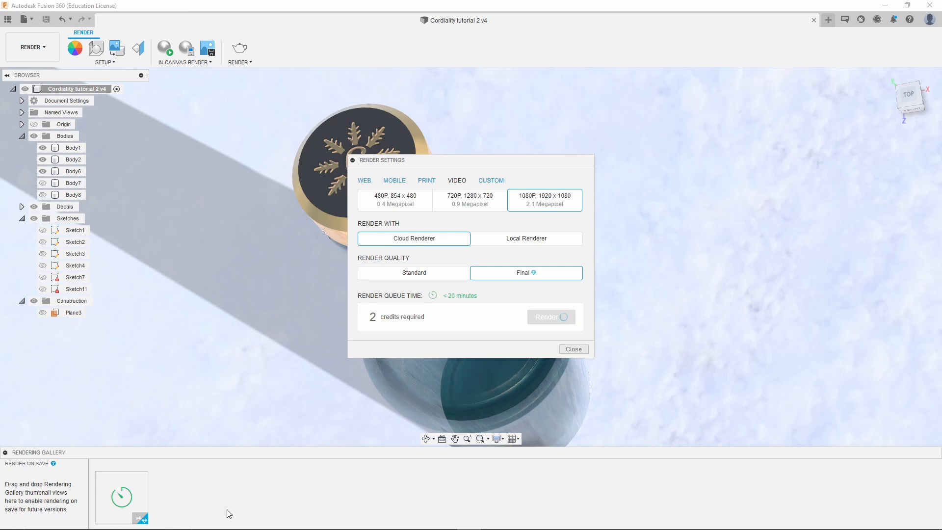
click(405, 378)
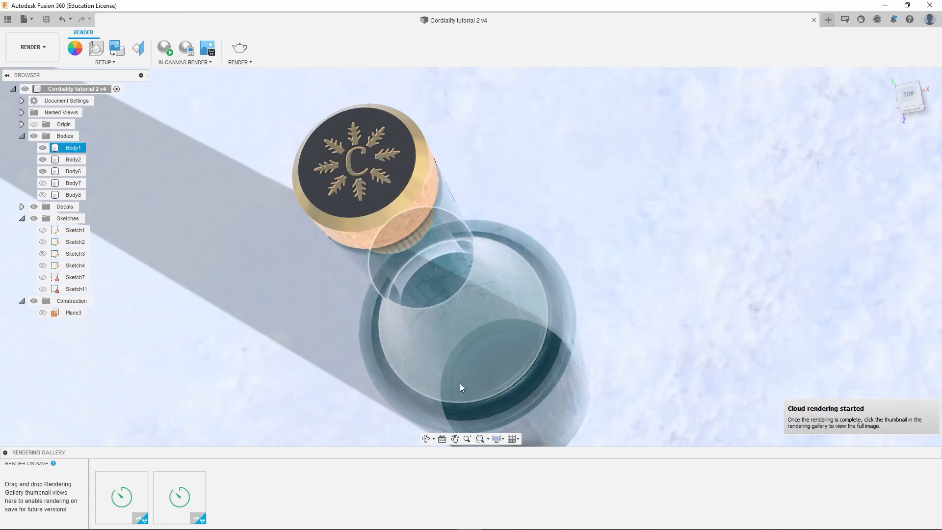
- Frame the bottle from its back at ground level, with the gold C emblem visible against the snowy horizon
scroll(484, 255, down, 3)
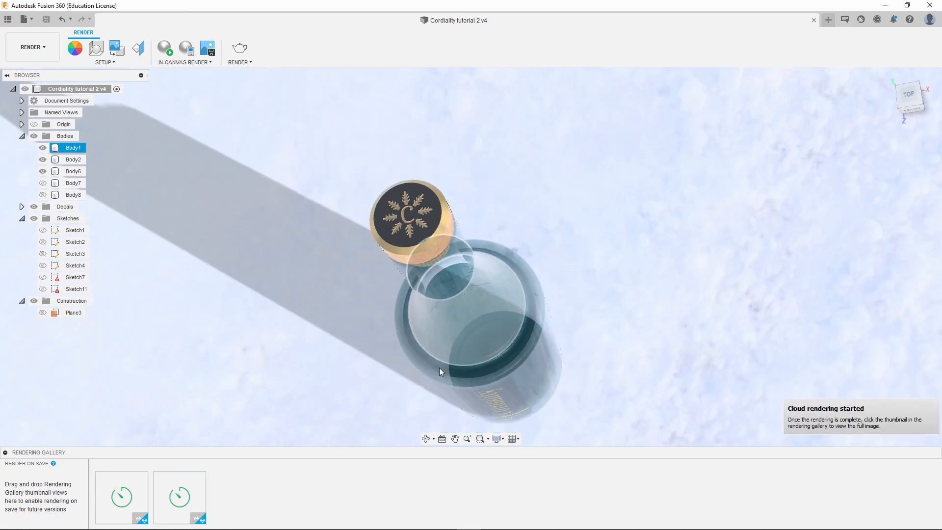
shift+middle_drag(440, 367, 568, 349)
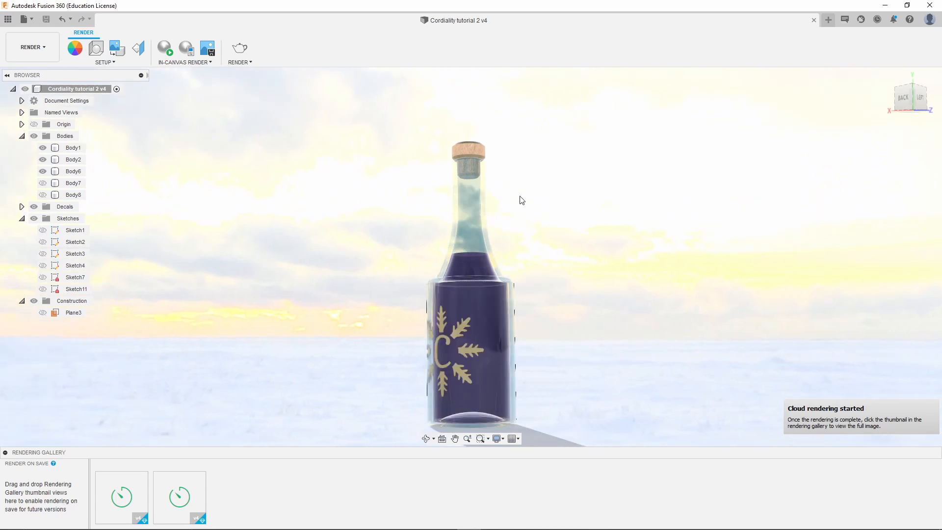
scroll(499, 396, up, 2)
click(490, 355)
scroll(491, 355, up, 3)
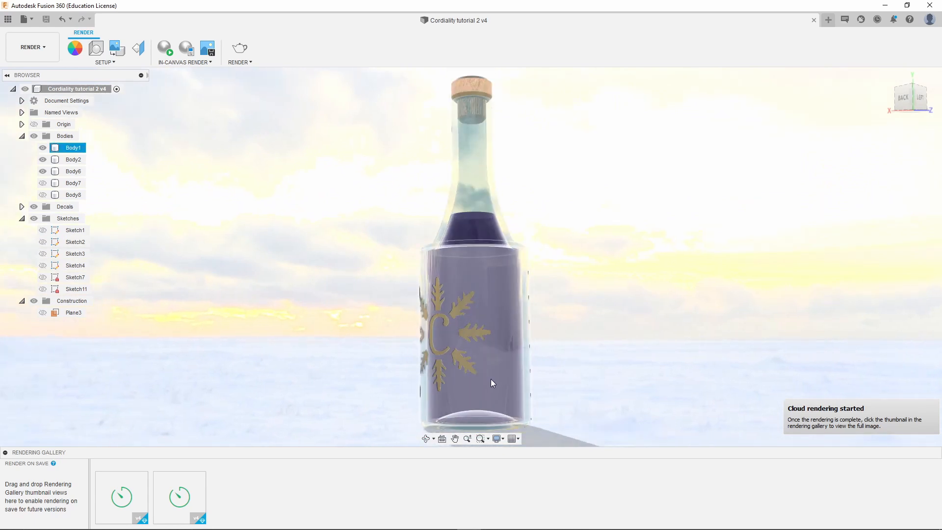
click(664, 427)
scroll(514, 360, up, 1)
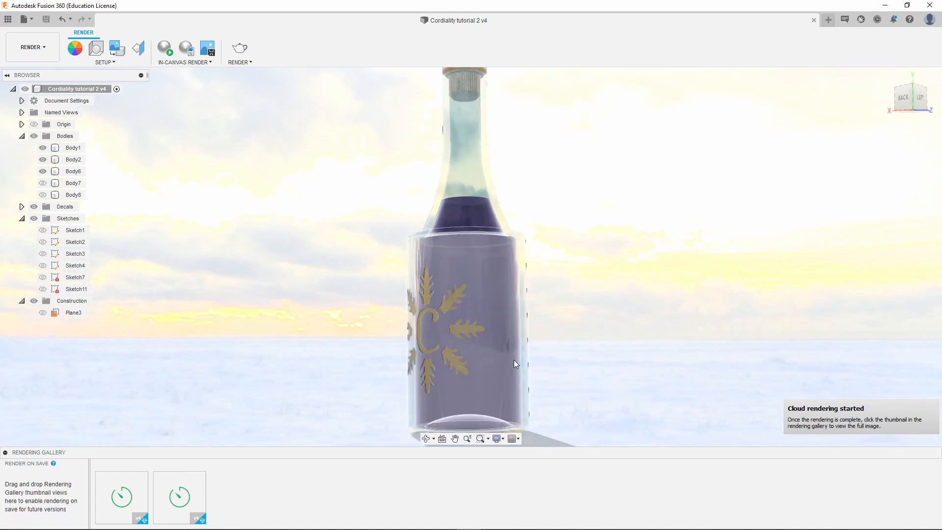
scroll(499, 373, down, 1)
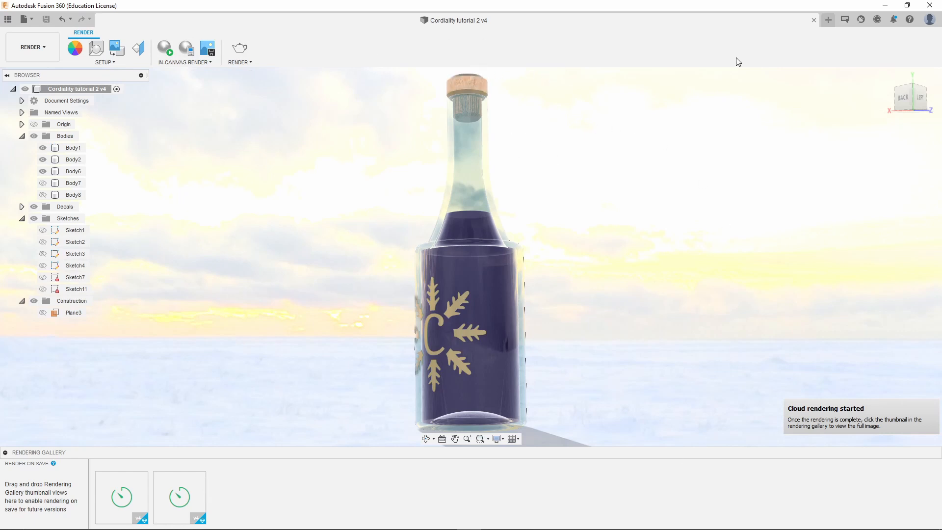
- Start a third 1080P, Final-quality cloud render showing the bottle closer up from its back at ground level
click(473, 175)
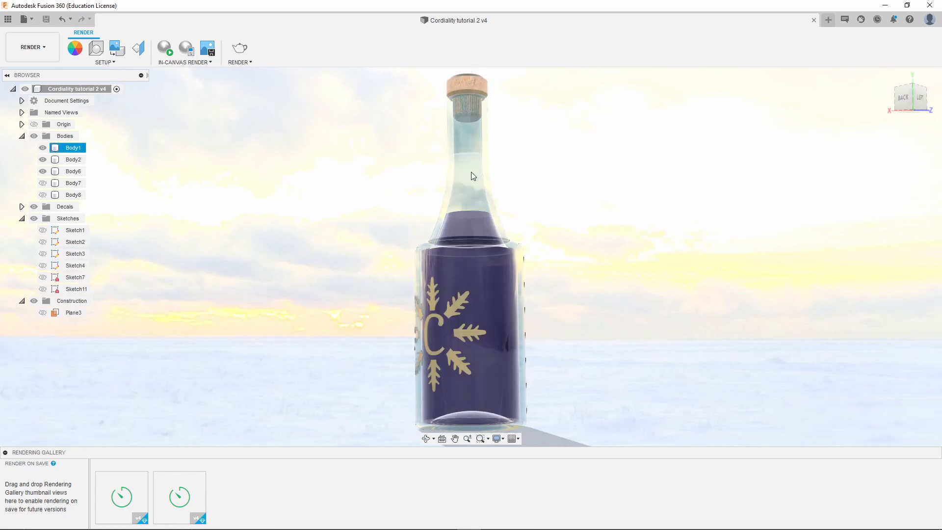
key(Escape)
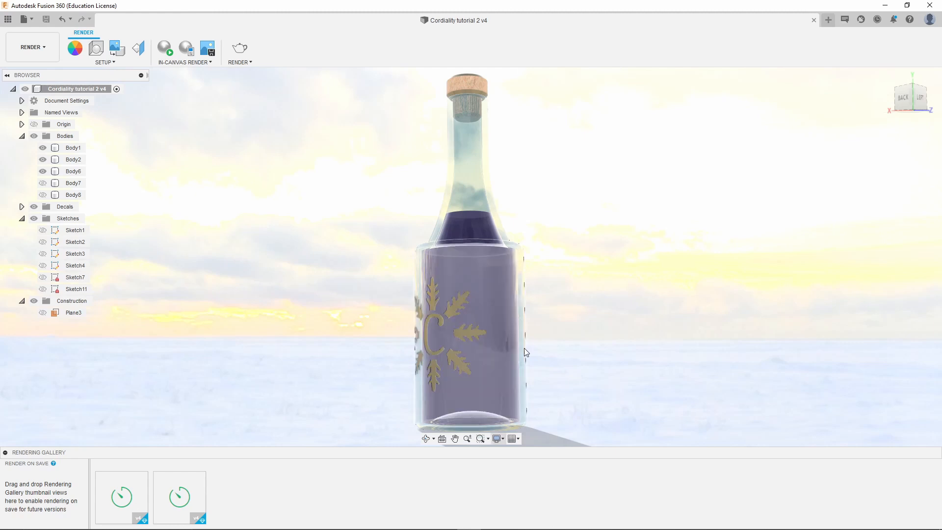
scroll(490, 309, up, 1)
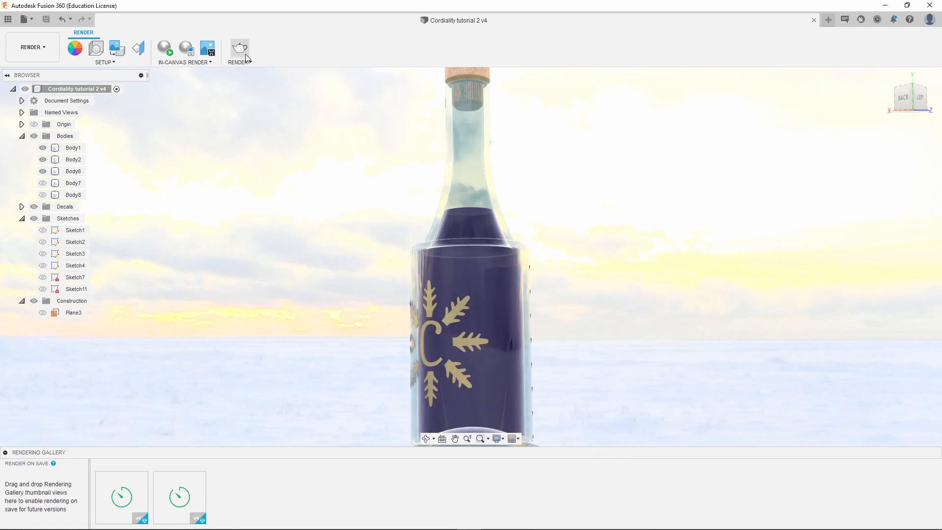
click(240, 49)
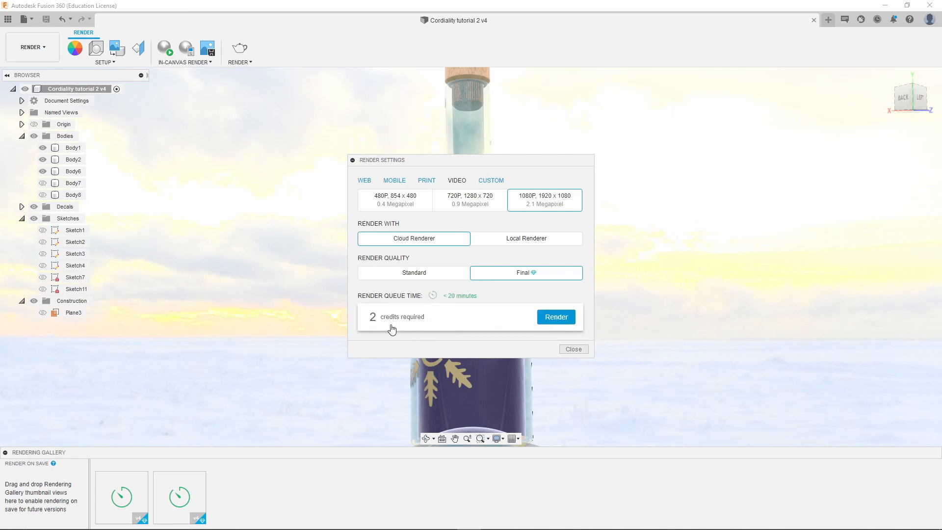
click(546, 318)
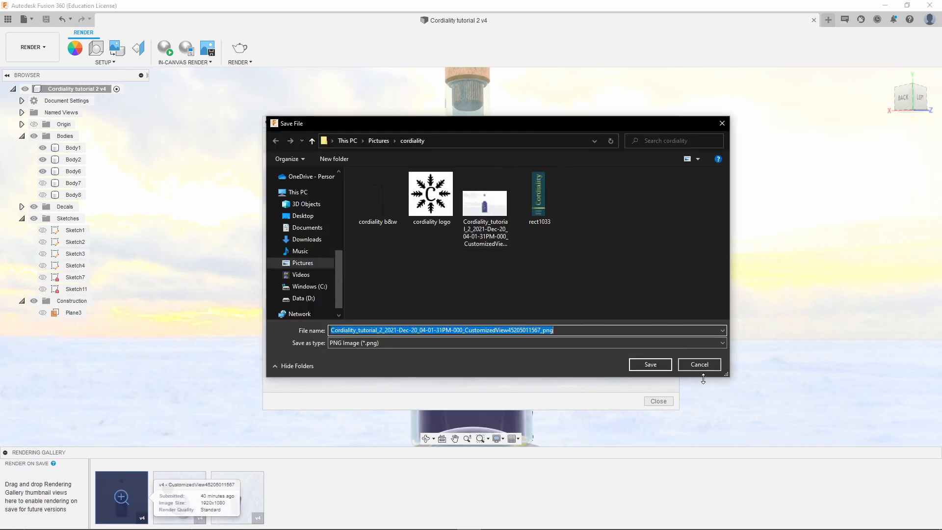
- Examine the finished ground-level render of the bottle at full size in Photos, then return to Fusion 360 and close the gallery preview
click(699, 364)
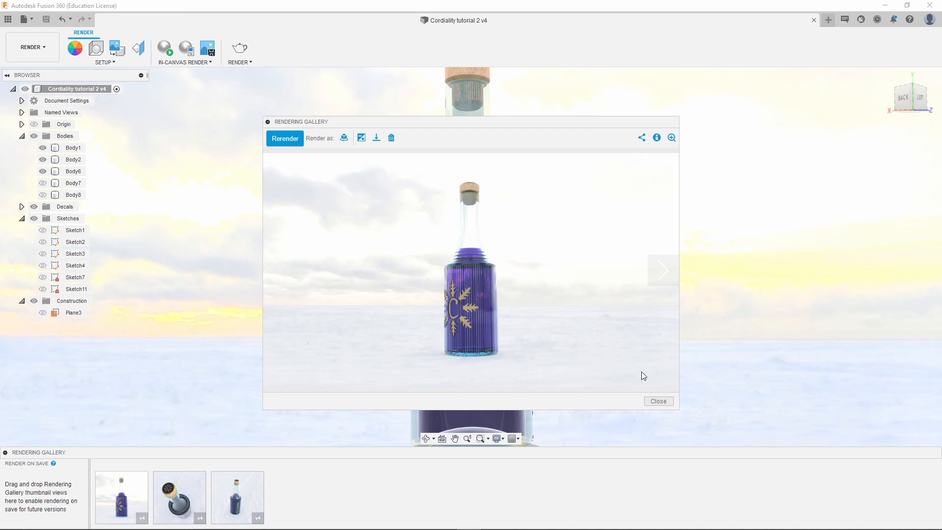
click(492, 522)
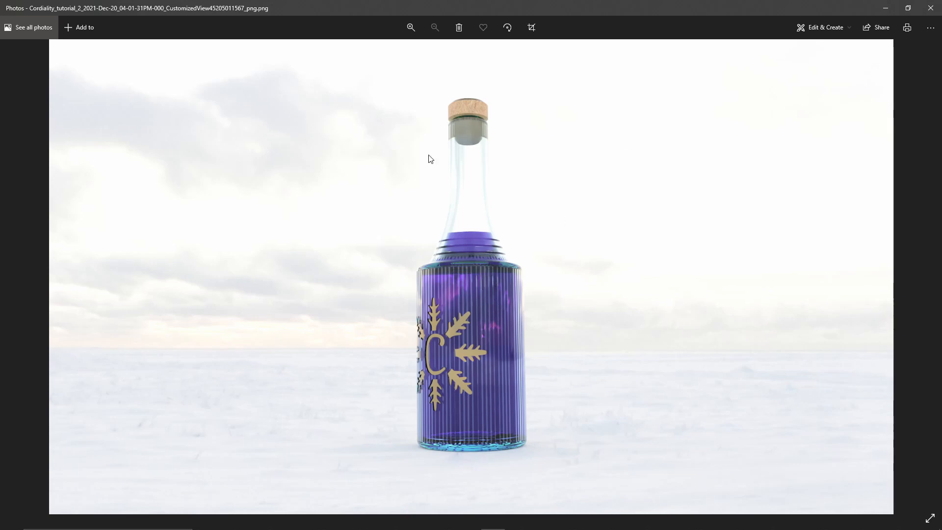
click(886, 8)
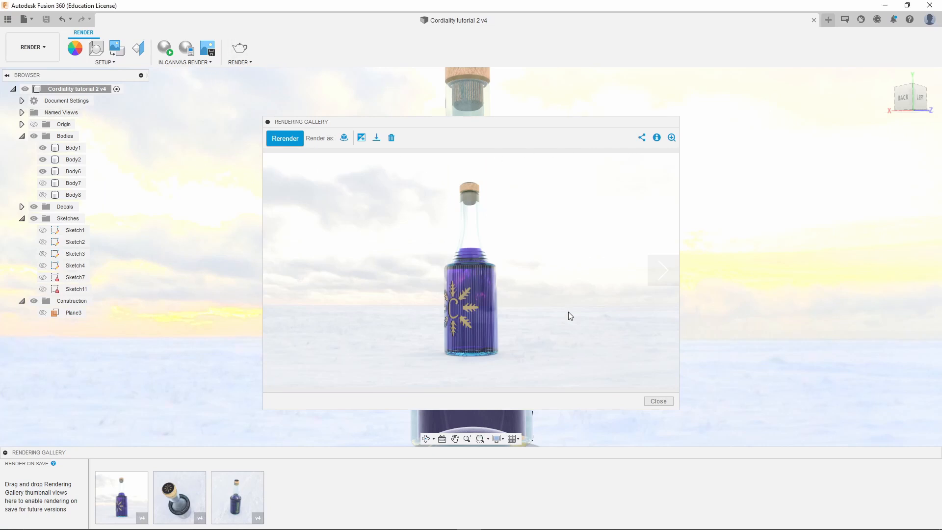
click(659, 401)
- Switch to the Design workspace and check the glass, cork and liquid bodies by toggling the liquid's and cork's visibility
click(43, 45)
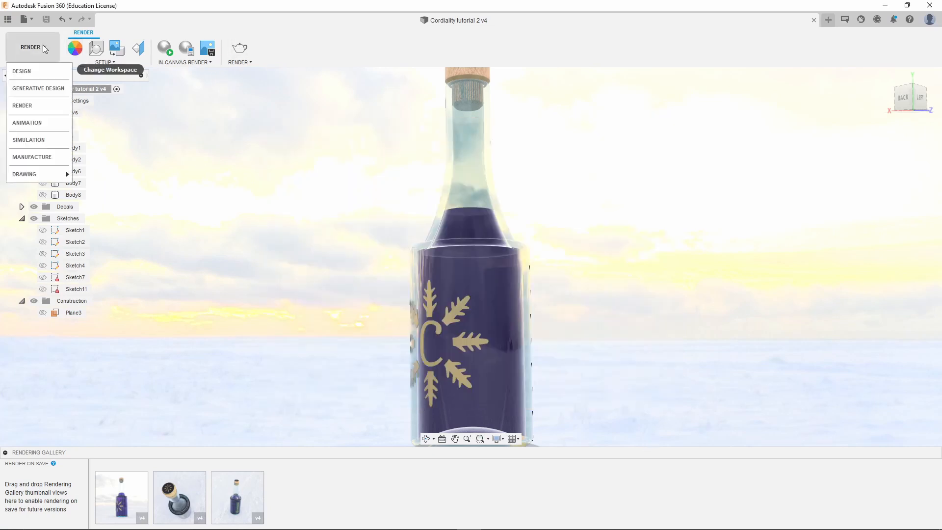
click(36, 73)
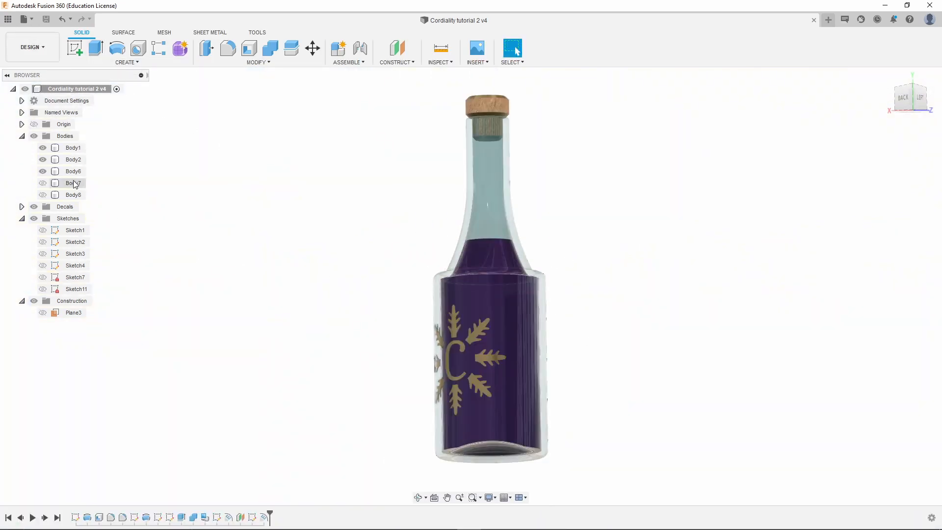
click(43, 173)
click(43, 173)
click(73, 148)
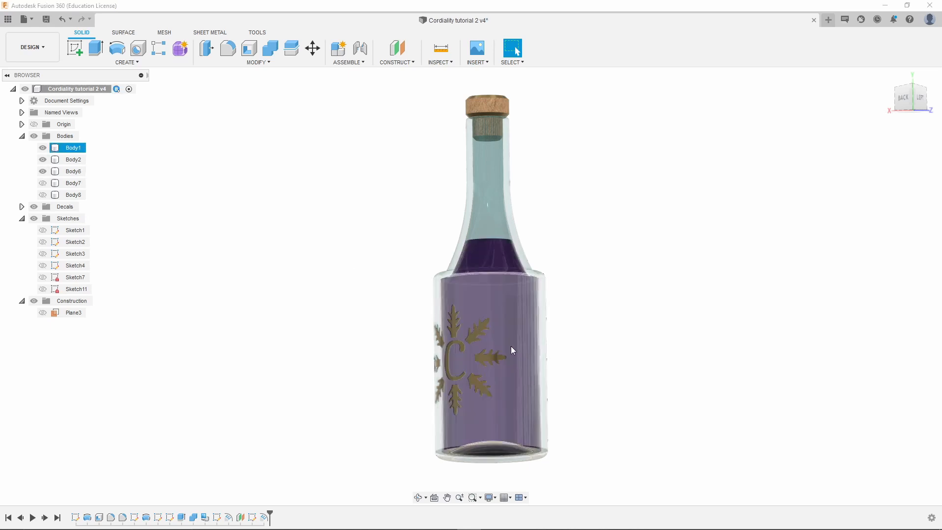
click(42, 159)
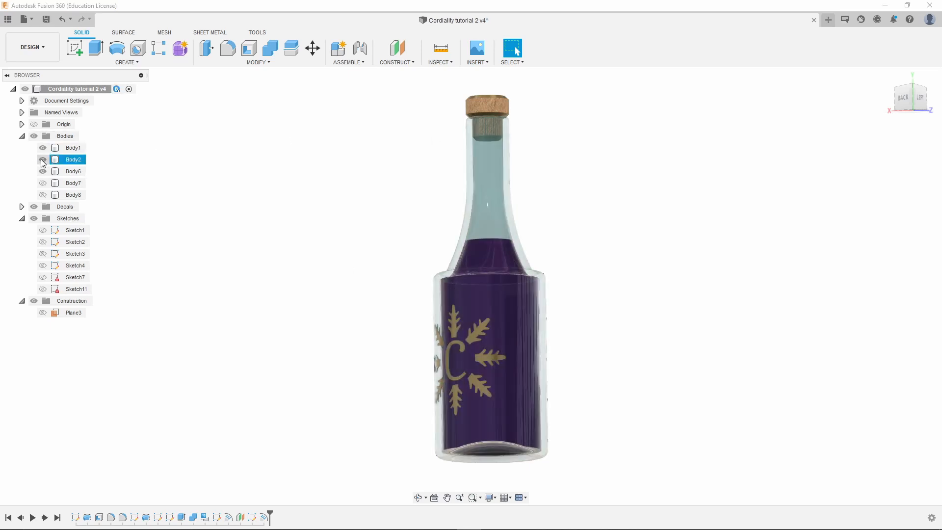
click(43, 159)
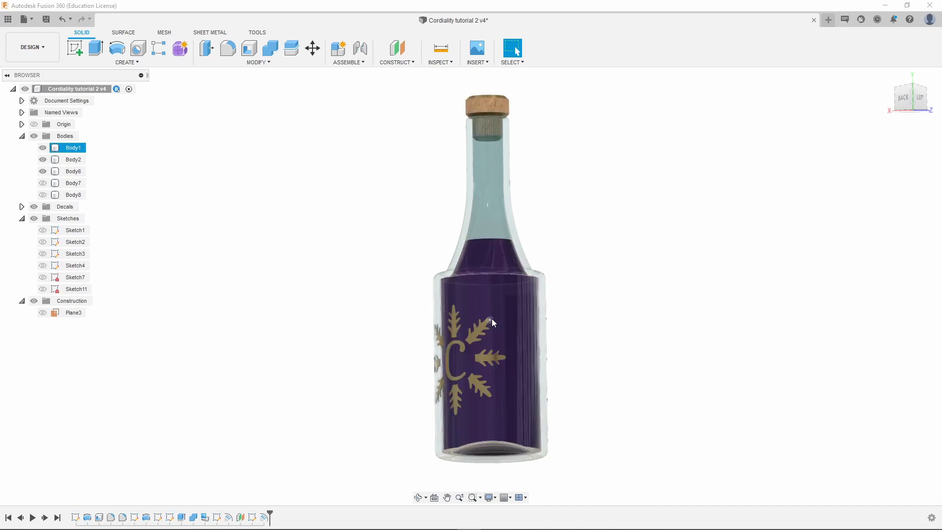
click(519, 338)
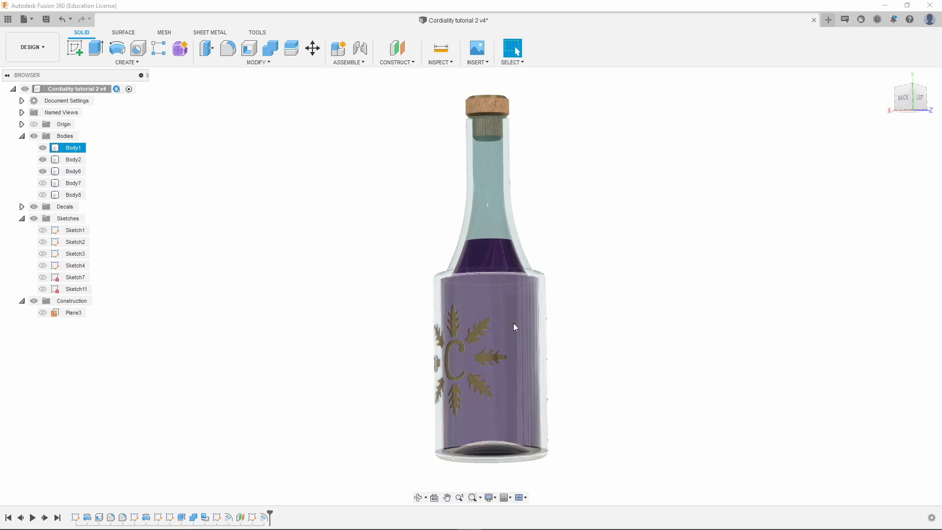
click(532, 350)
- Scale the liquid body (Body6) uniformly by a factor of 0.99
click(76, 172)
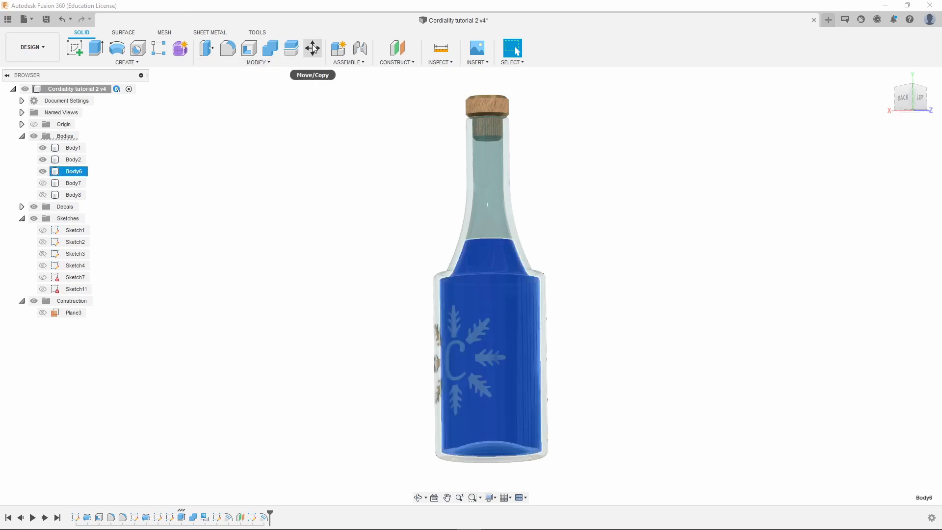
click(262, 63)
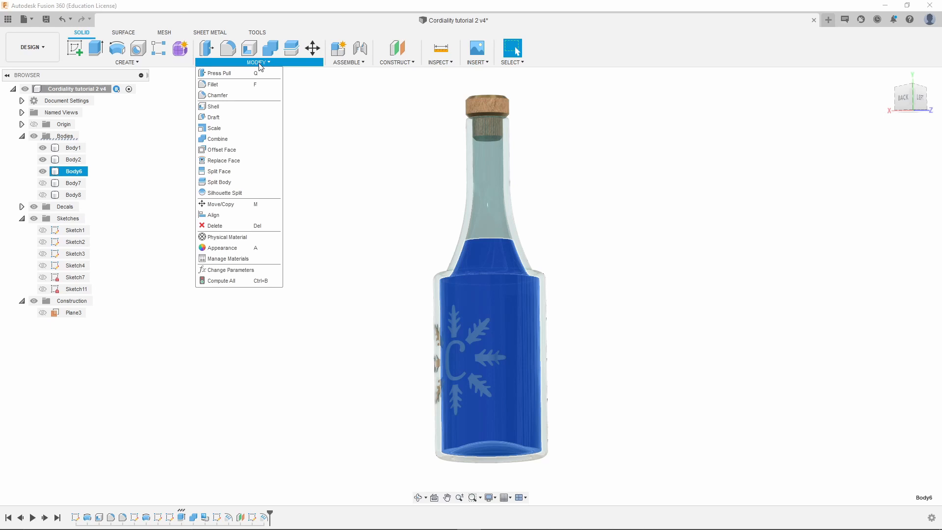
click(227, 130)
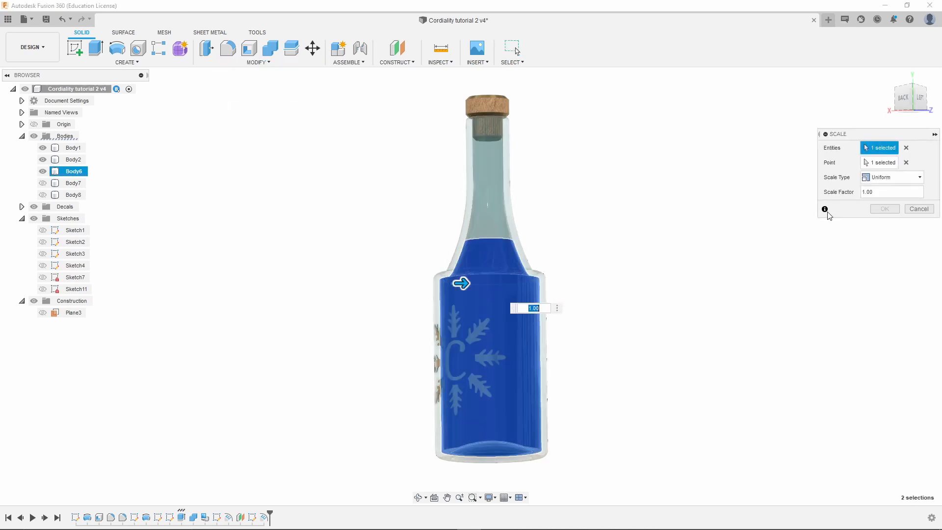
click(507, 376)
click(867, 192)
text(0.99)
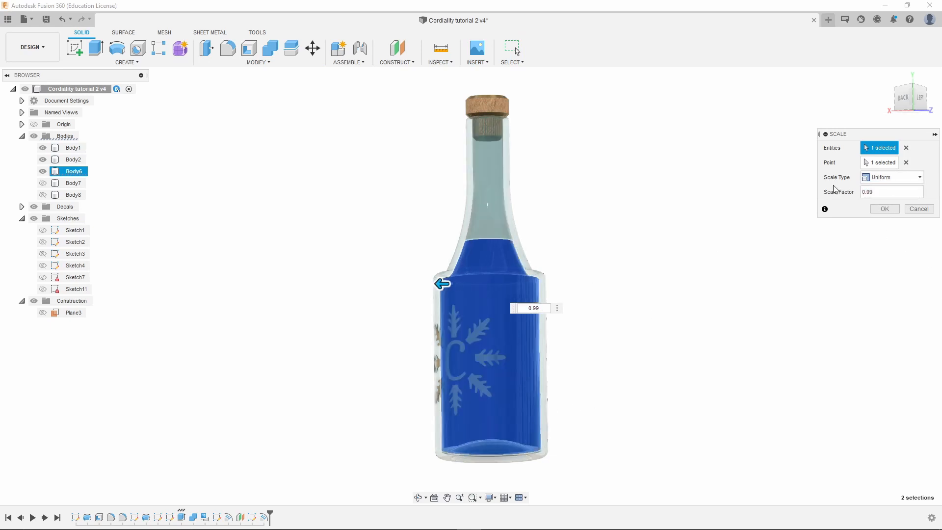
click(886, 210)
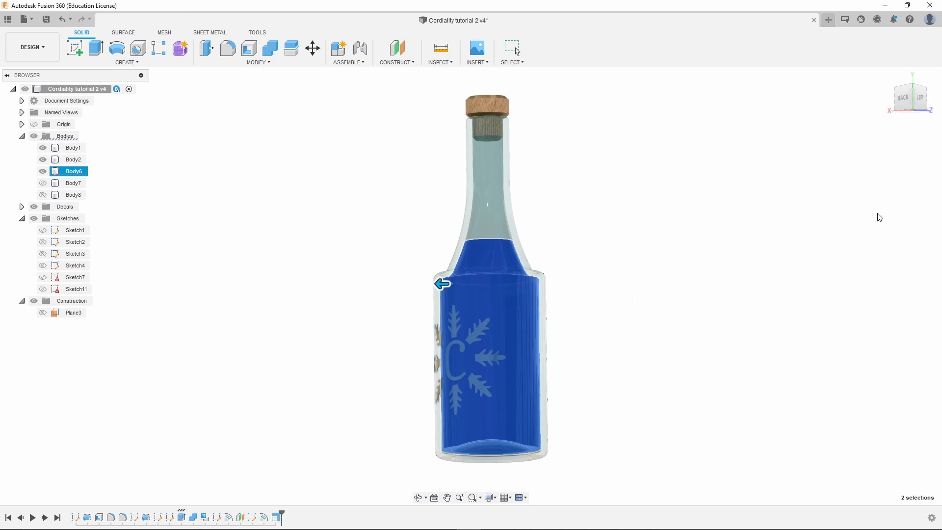
- Check the gap between the liquid and the glass, then scale the cork body (Body2) uniformly by a factor of 0.99
shift+middle_drag(423, 307, 438, 296)
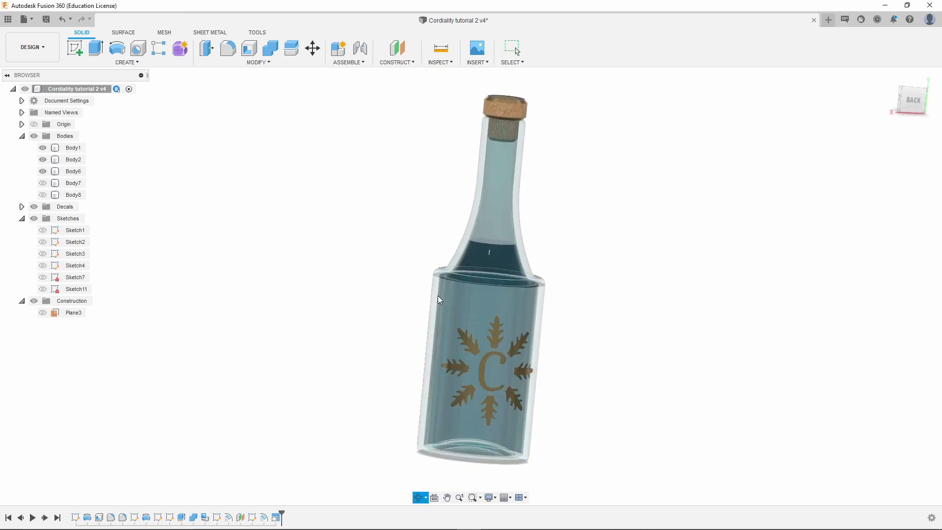
scroll(438, 296, up, 5)
scroll(480, 261, up, 5)
shift+middle_drag(481, 261, 481, 245)
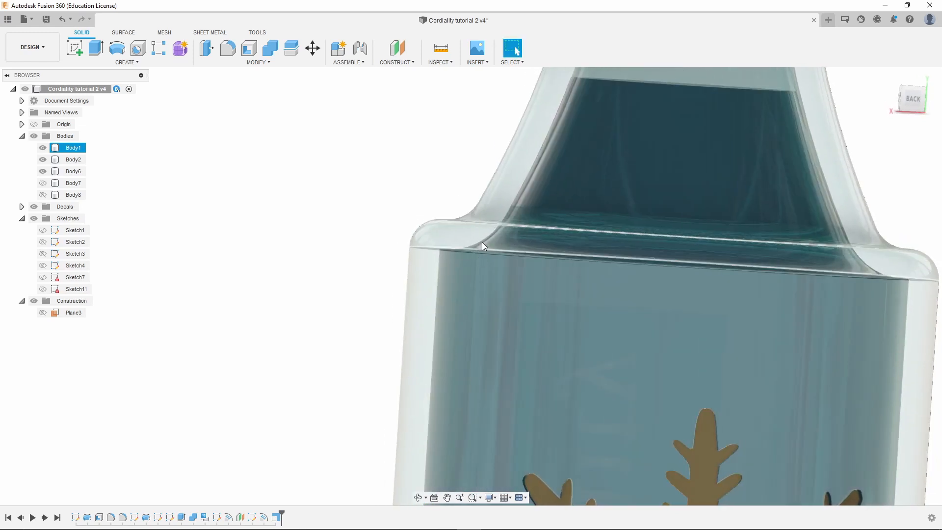
scroll(508, 179, down, 10)
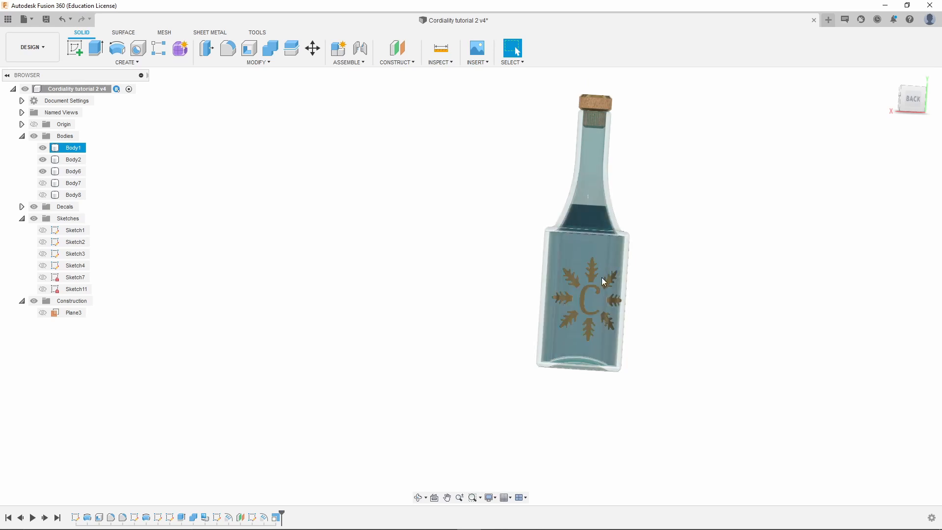
scroll(600, 114, up, 6)
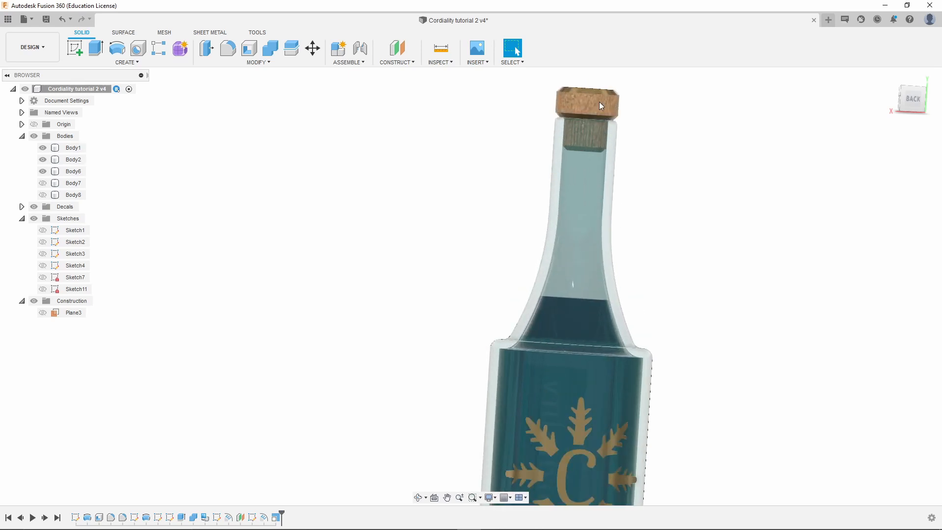
scroll(625, 121, up, 3)
click(73, 160)
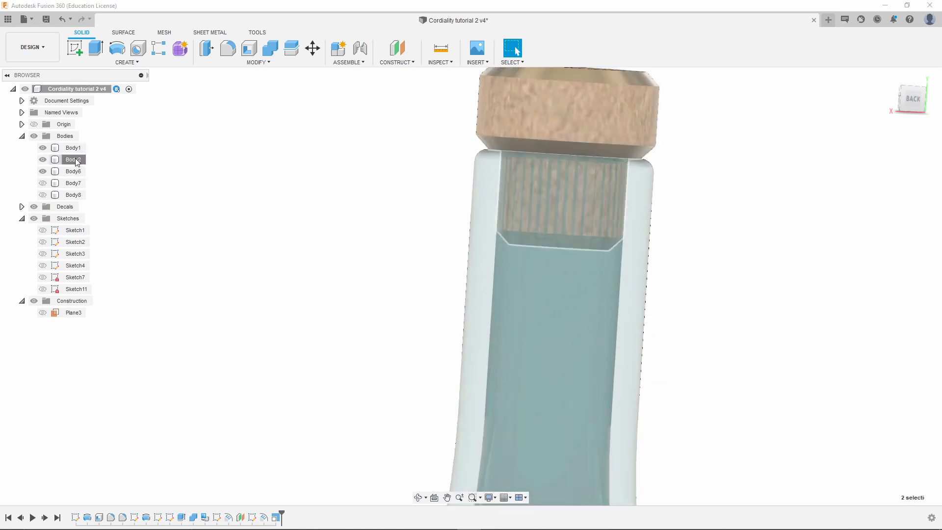
click(251, 63)
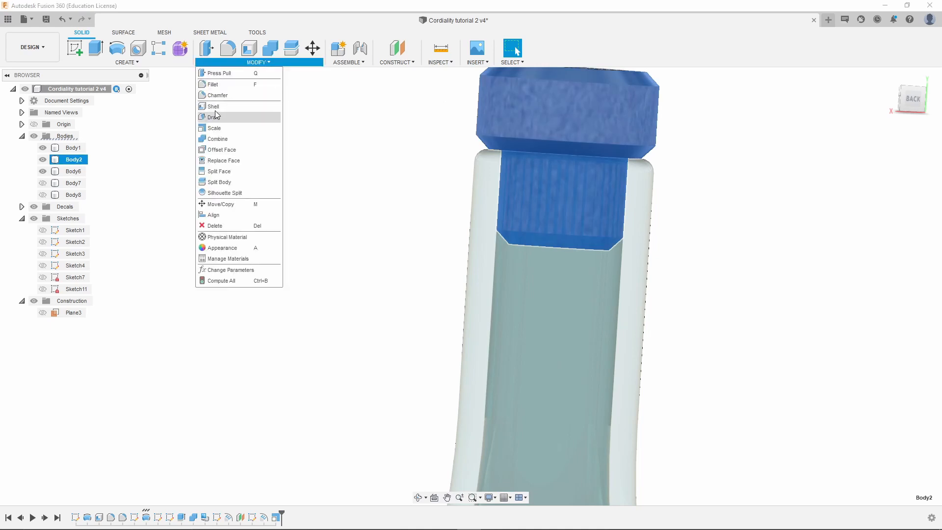
click(216, 128)
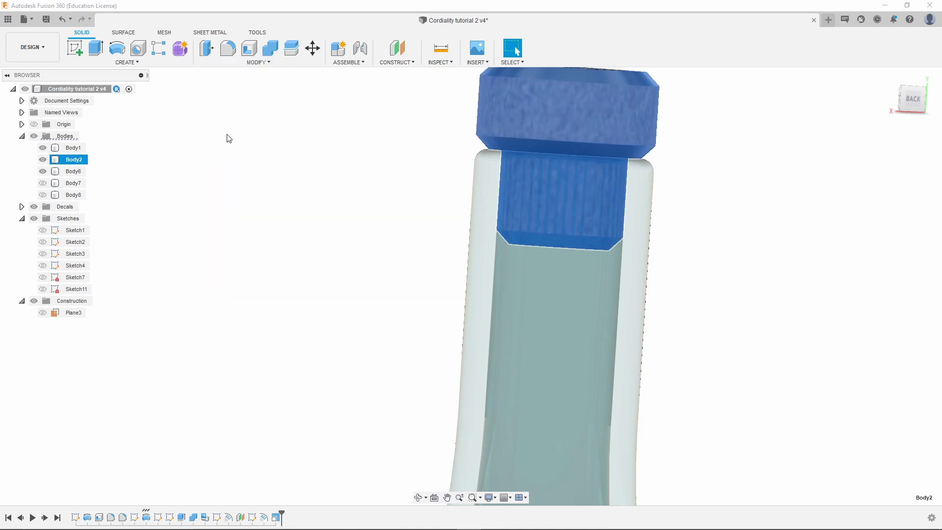
click(884, 192)
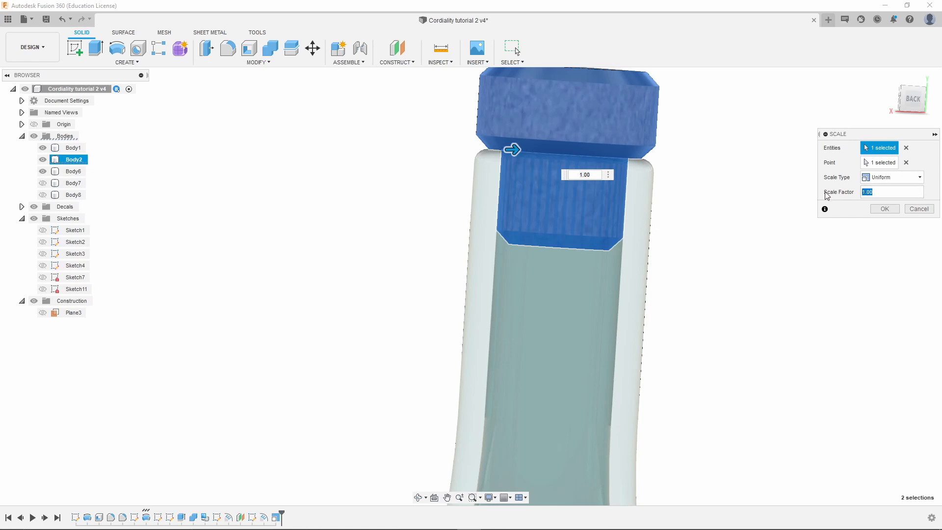
text(0.99)
key(Return)
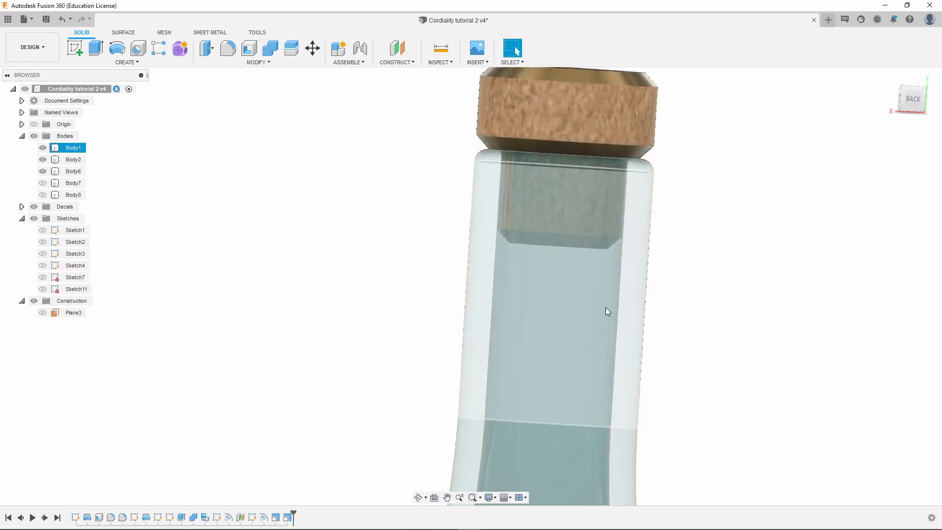
shift+middle_drag(504, 279, 617, 303)
shift+middle_drag(574, 301, 467, 211)
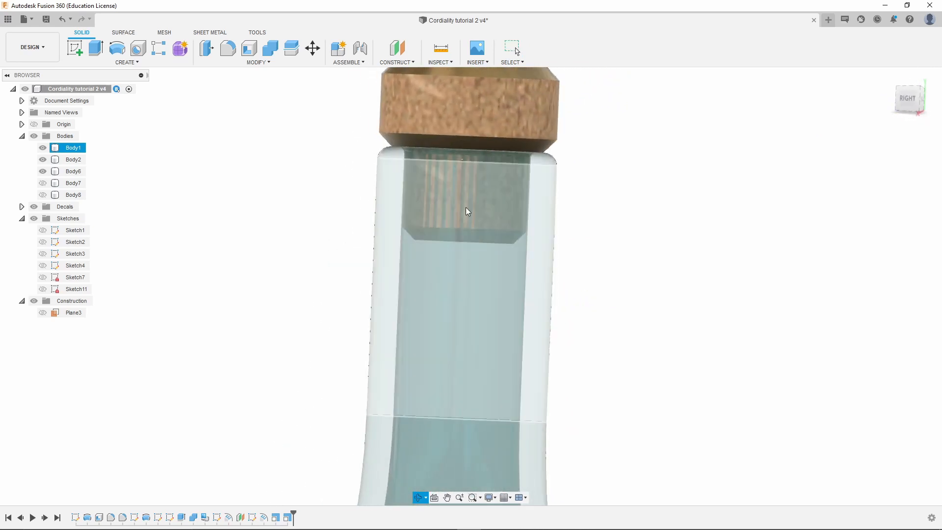
shift+middle_drag(551, 233, 459, 206)
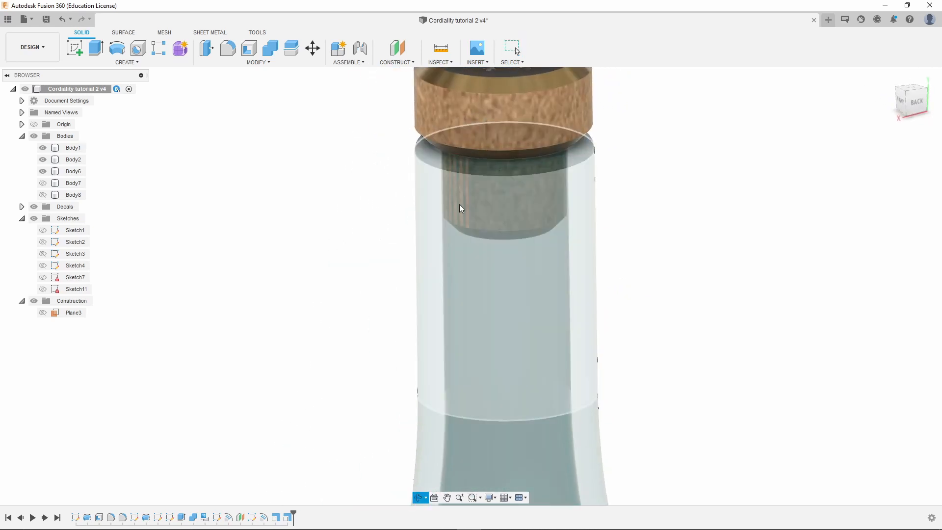
click(73, 159)
right_click(72, 159)
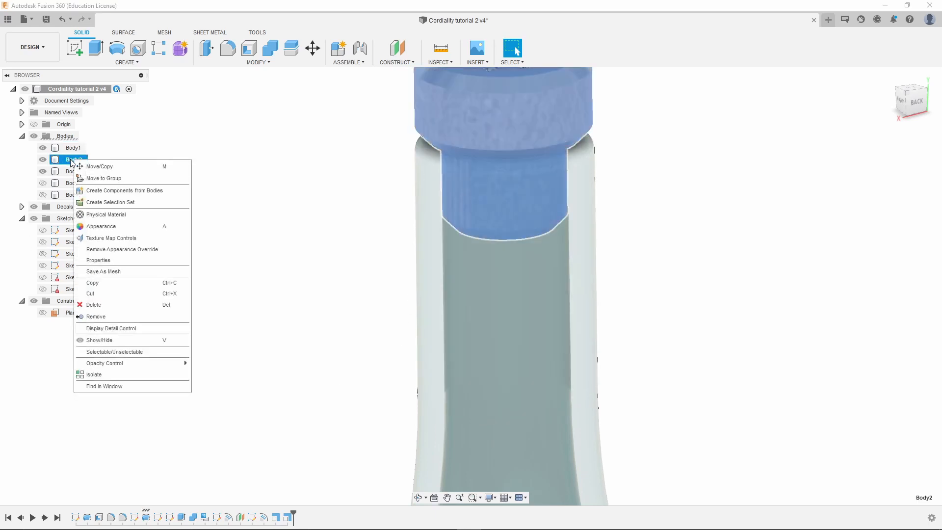
click(231, 83)
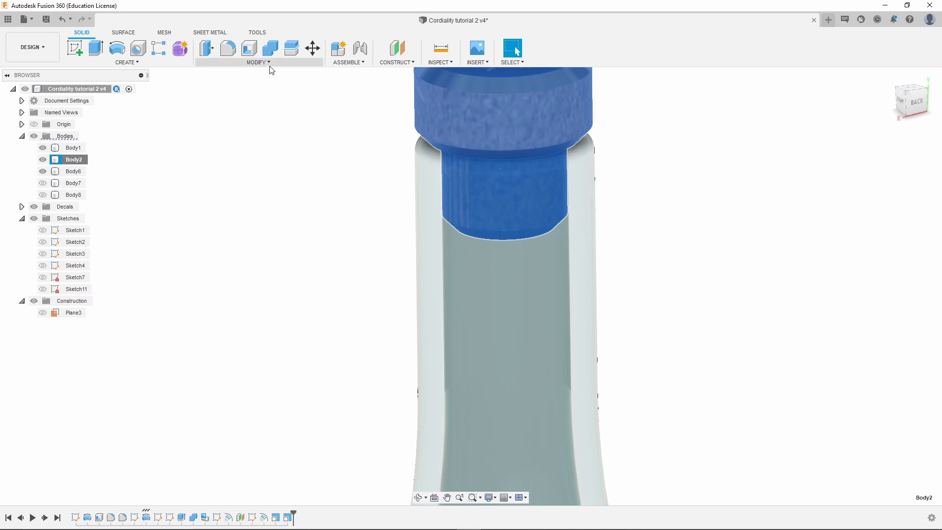
click(268, 64)
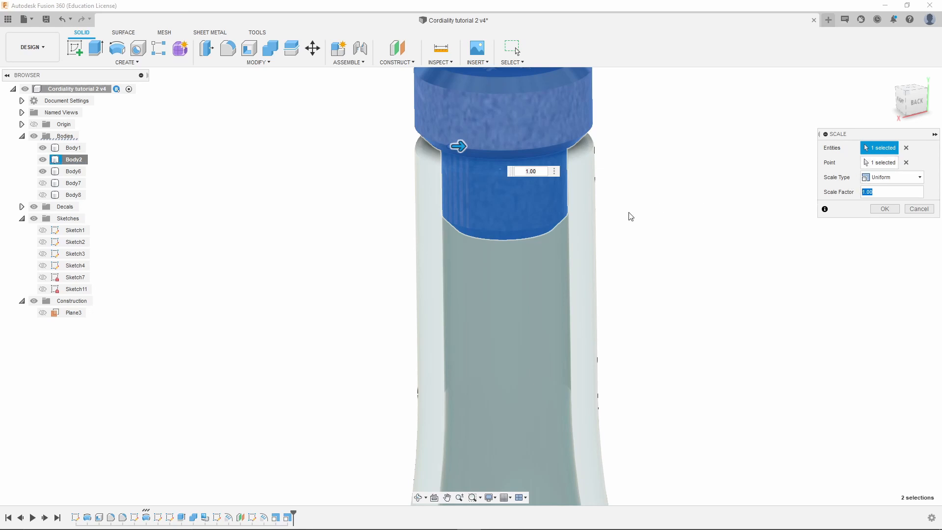
scroll(527, 233, down, 2)
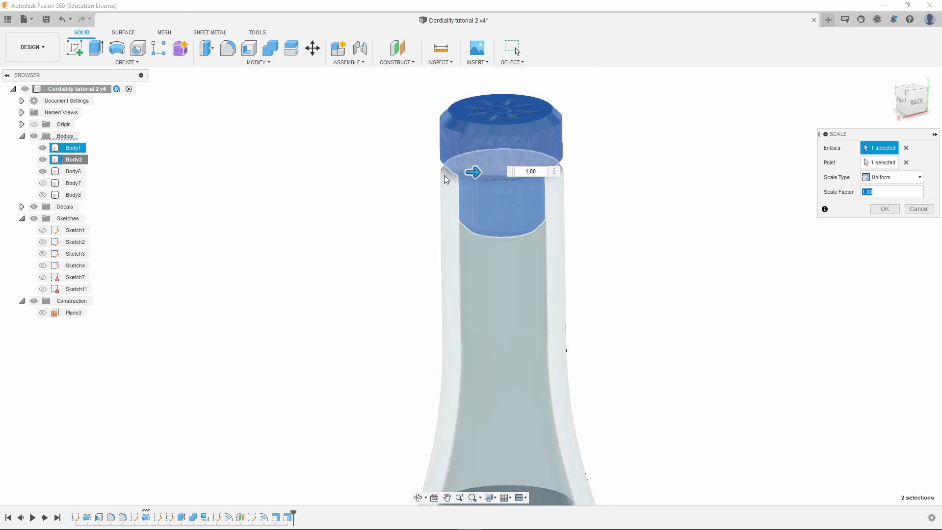
click(879, 163)
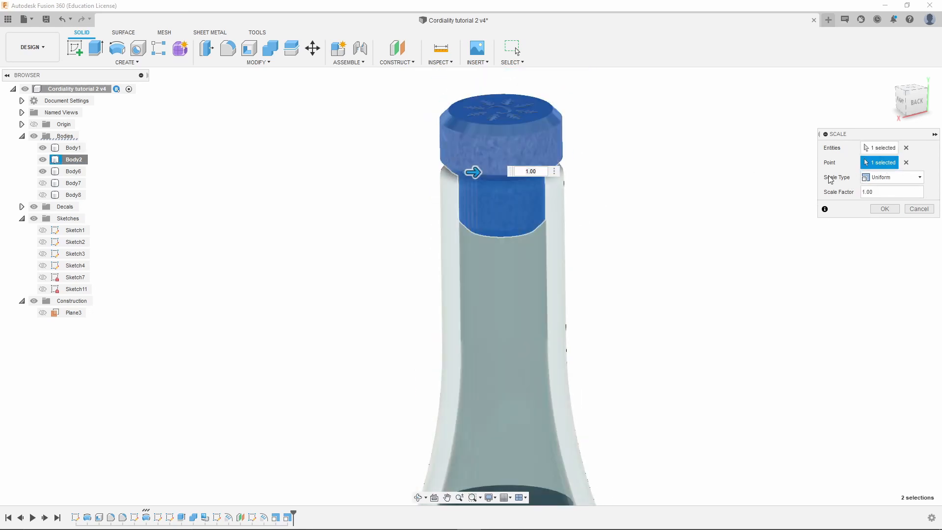
shift+middle_drag(394, 220, 439, 204)
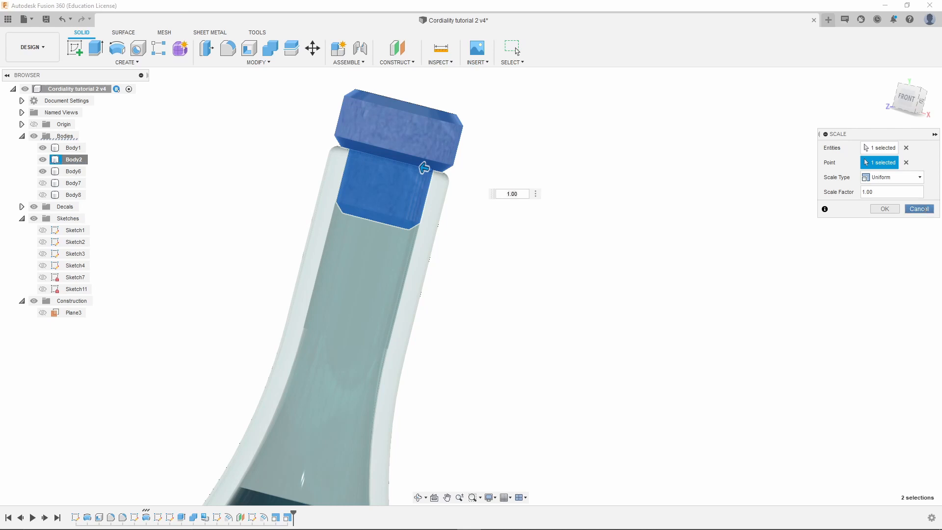
click(922, 209)
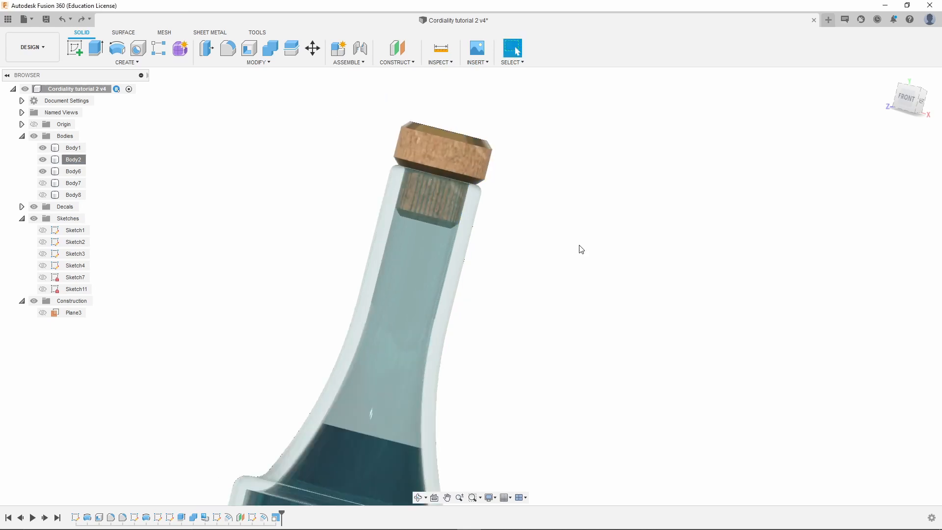
- Undo the earlier scalings of cork and liquid, and scale the cork body (Body2) uniformly by 0.99 about a point near its top face's centre
click(346, 478)
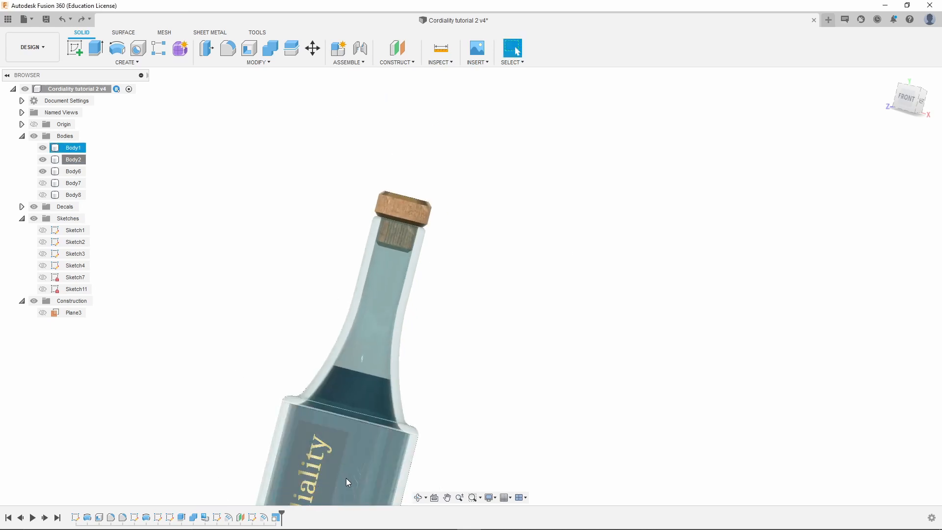
shift+middle_drag(486, 308, 449, 346)
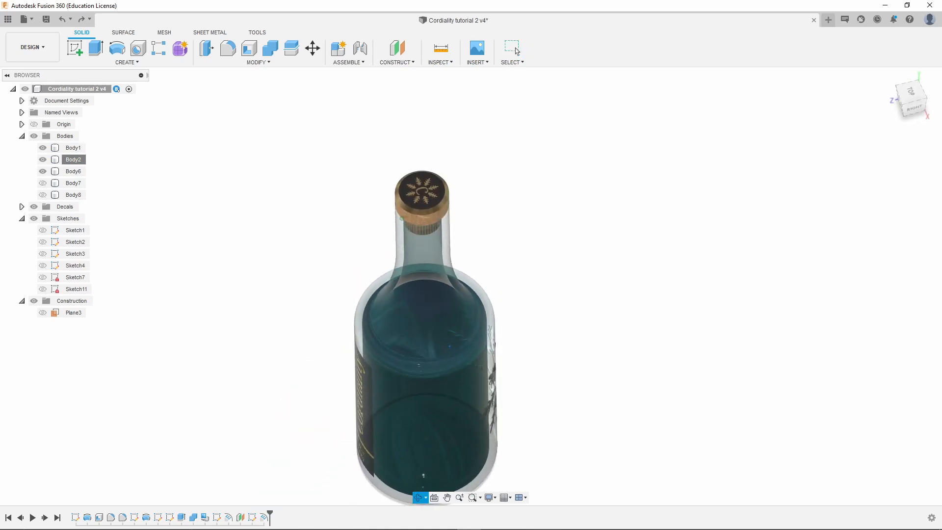
click(269, 61)
click(233, 128)
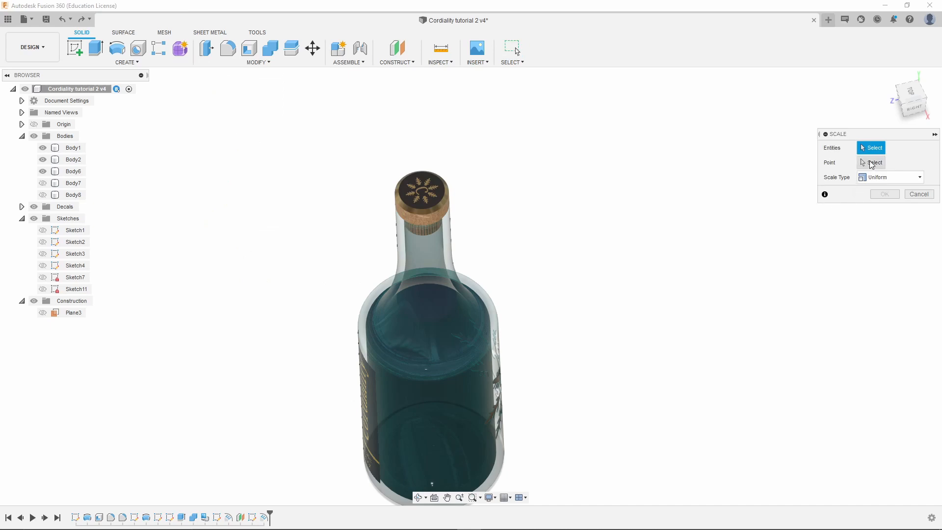
click(445, 213)
click(438, 212)
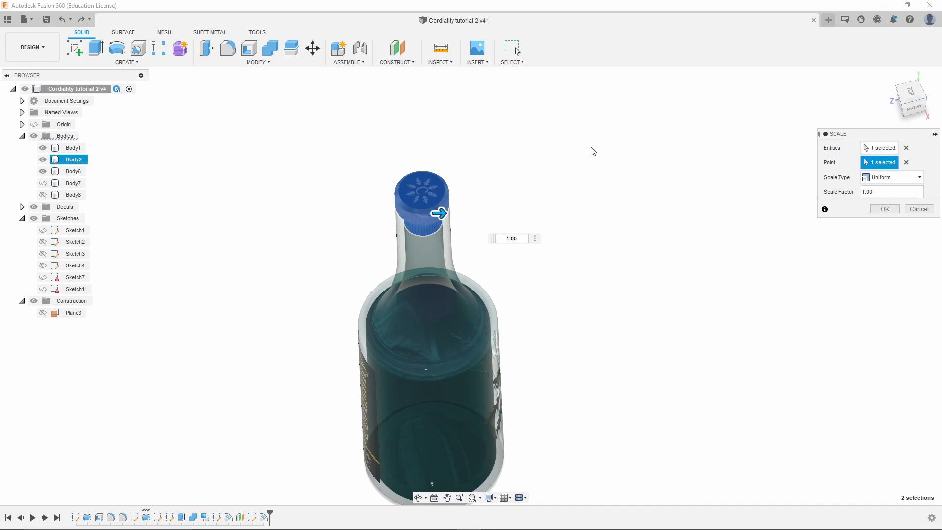
scroll(425, 196, up, 5)
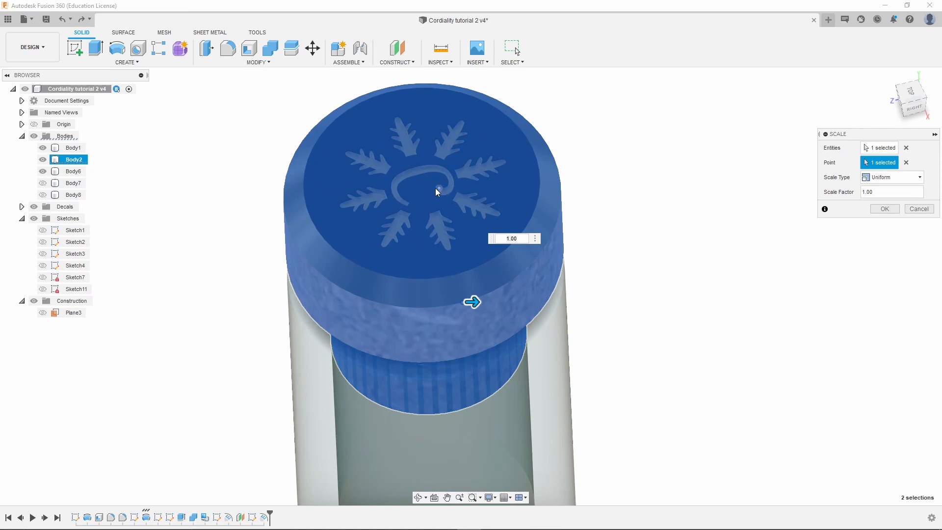
click(439, 190)
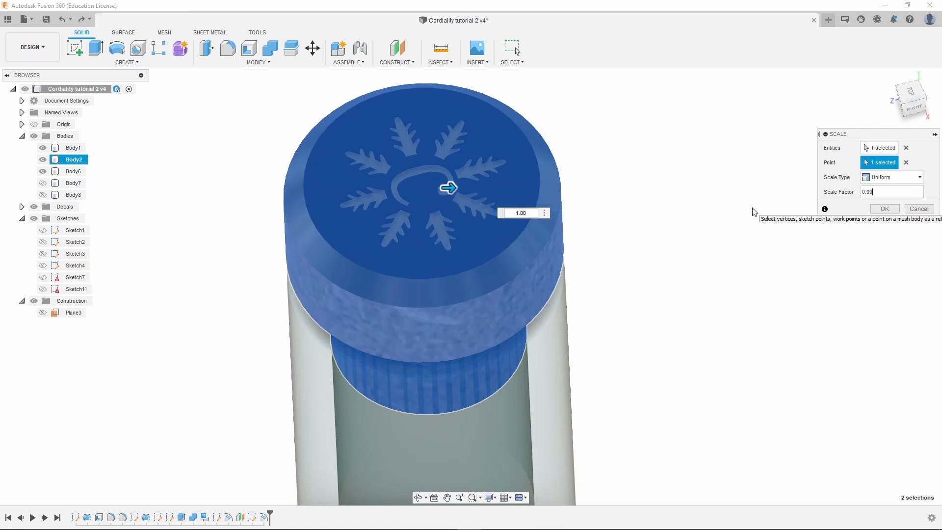
key(Return)
shift+middle_drag(477, 383, 474, 277)
scroll(481, 284, down, 5)
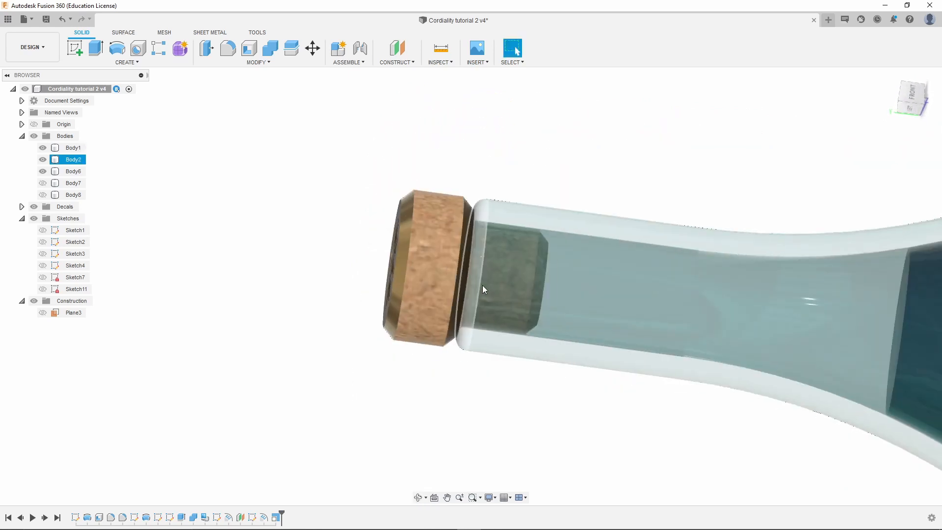
- Scale the liquid body (Body6) uniformly by a factor of 0.99 about the centre point of its base
shift+middle_drag(522, 280, 604, 255)
scroll(225, 200, down, 1)
click(73, 171)
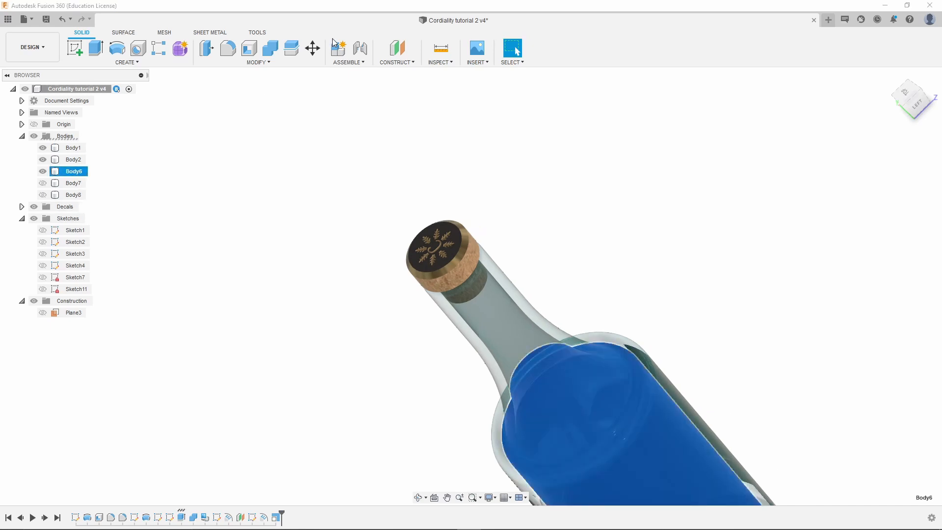
click(260, 59)
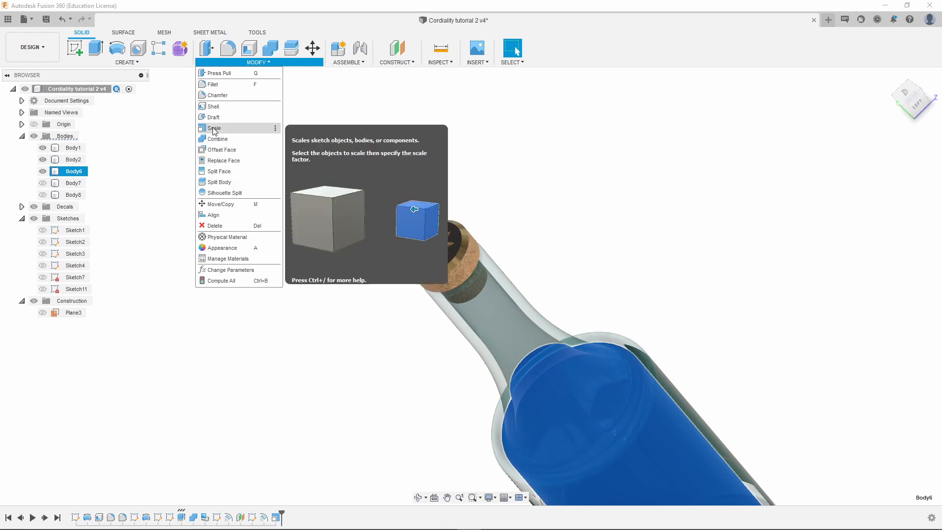
scroll(509, 214, down, 2)
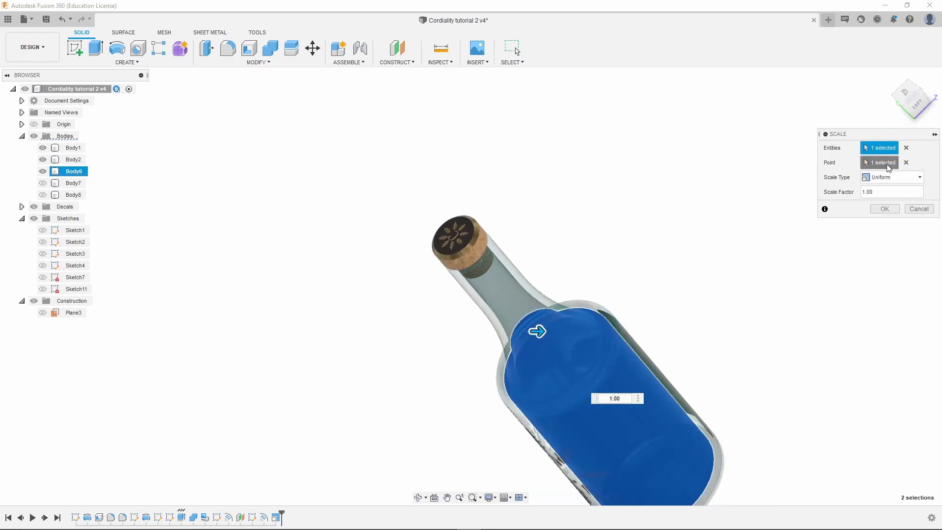
click(887, 162)
shift+middle_drag(633, 372, 569, 367)
scroll(604, 392, up, 3)
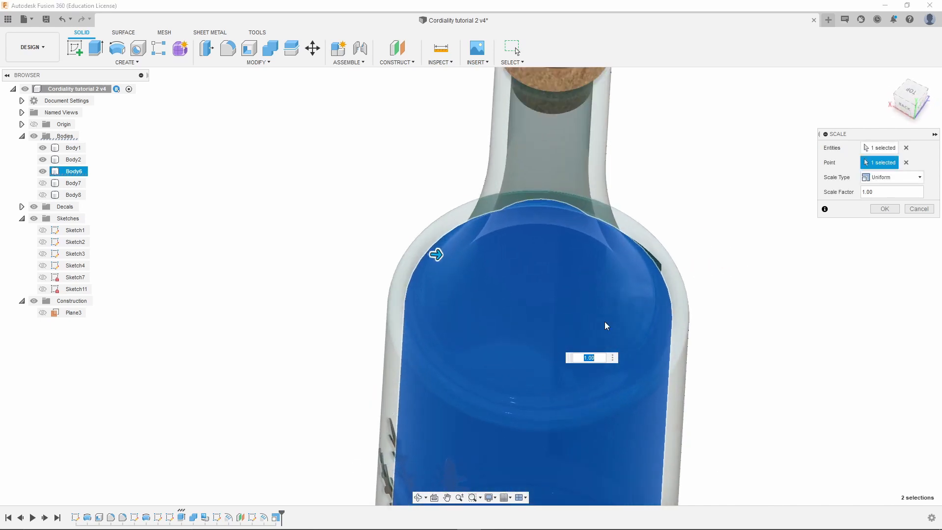
shift+middle_drag(436, 255, 679, 133)
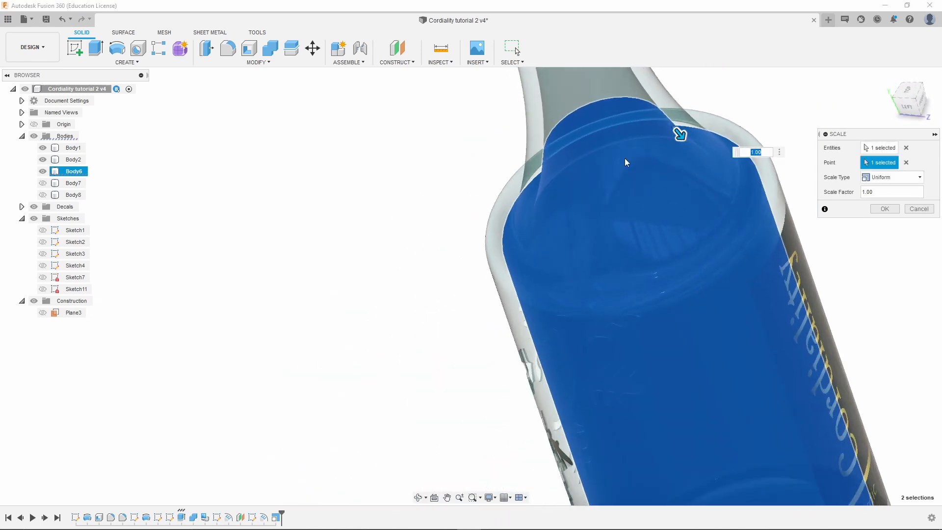
scroll(601, 225, down, 5)
scroll(684, 388, up, 4)
shift+middle_drag(644, 338, 738, 414)
scroll(753, 444, down, 2)
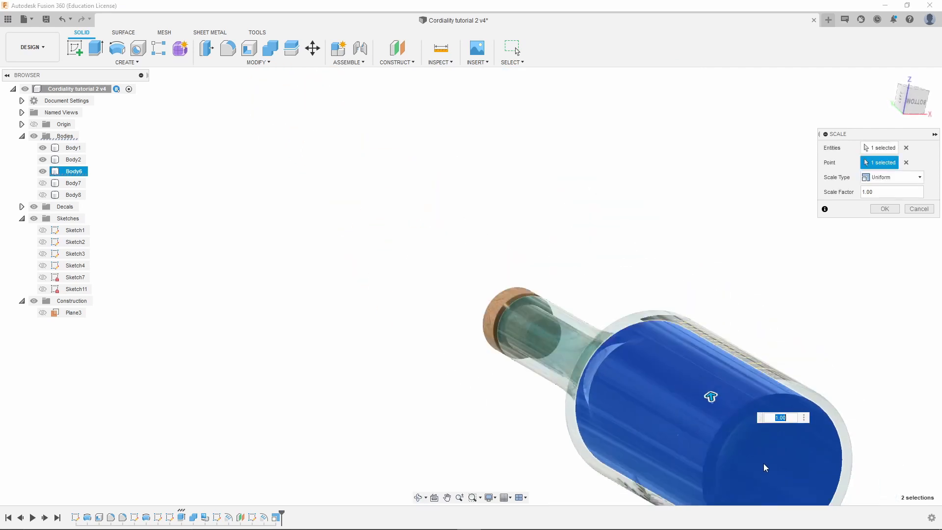
shift+middle_drag(778, 467, 543, 315)
scroll(495, 314, up, 2)
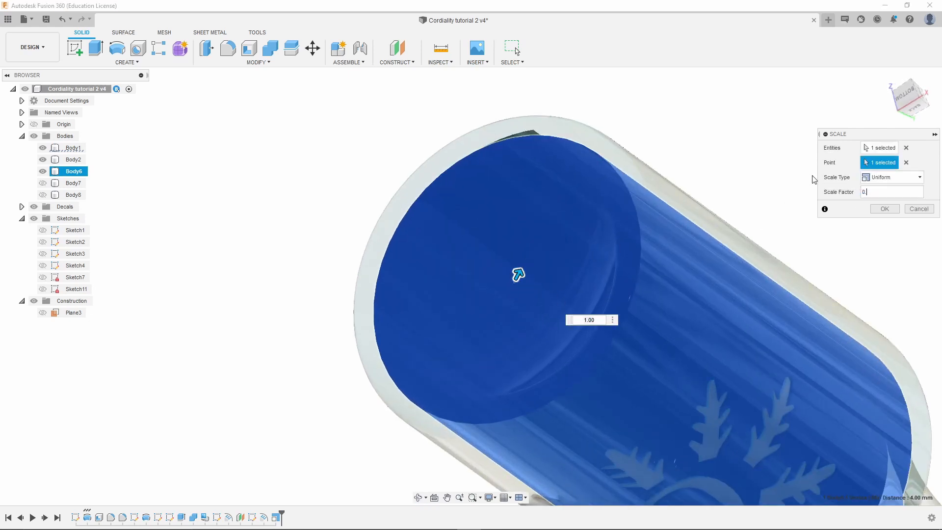
text(0.99)
key(Return)
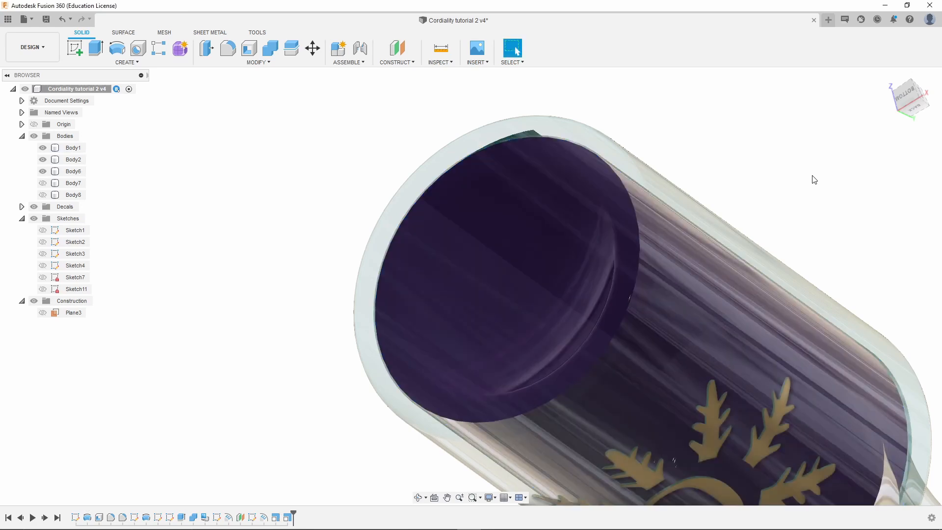
- Examine the gap between the liquid and the inner glass wall, and check the whole bottle from several sides
scroll(620, 153, up, 3)
scroll(634, 174, up, 5)
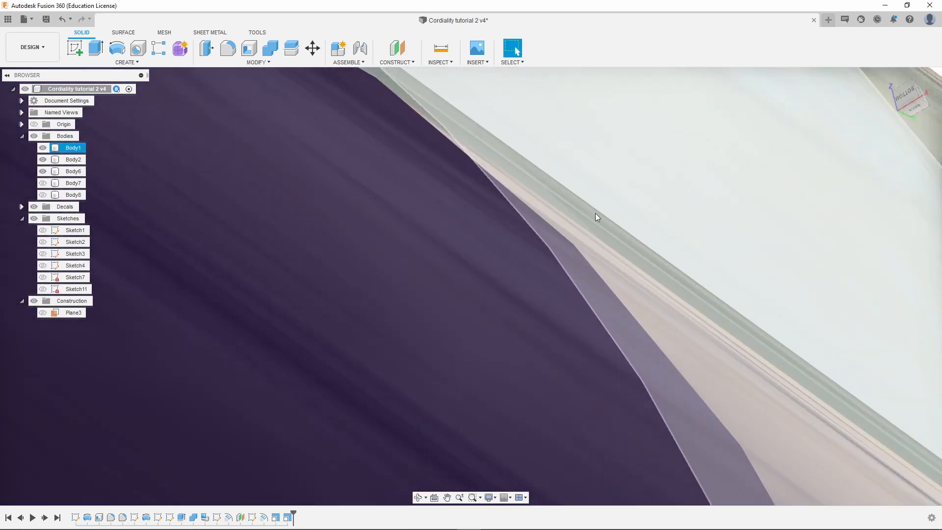
scroll(595, 213, down, 10)
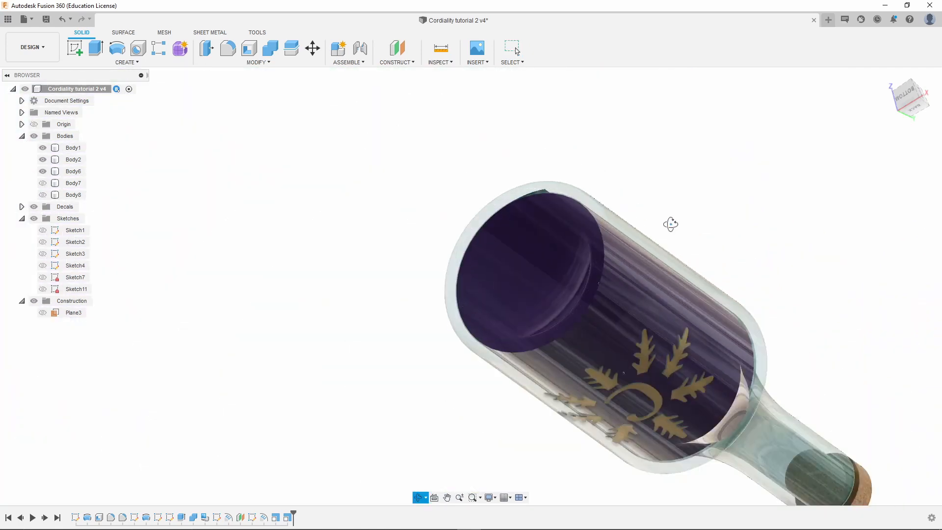
shift+middle_drag(647, 228, 564, 361)
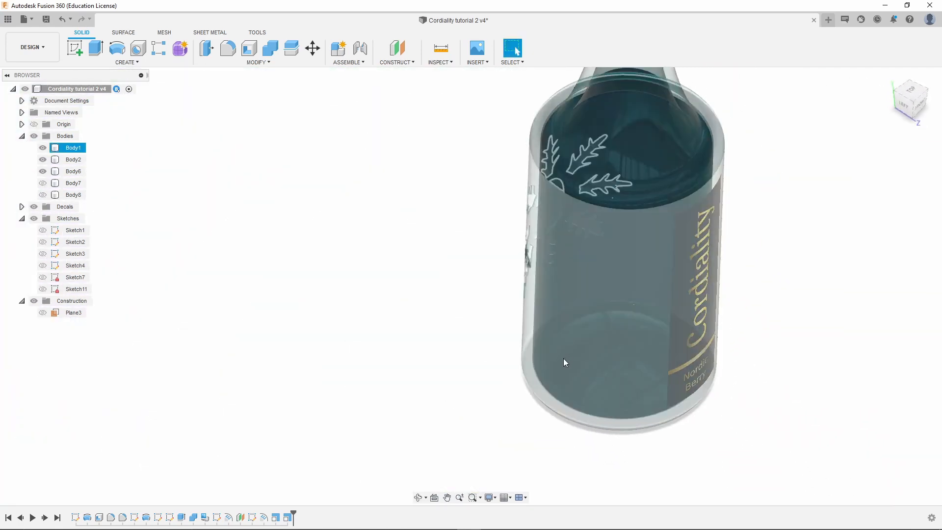
scroll(576, 366, down, 5)
shift+middle_drag(626, 275, 683, 292)
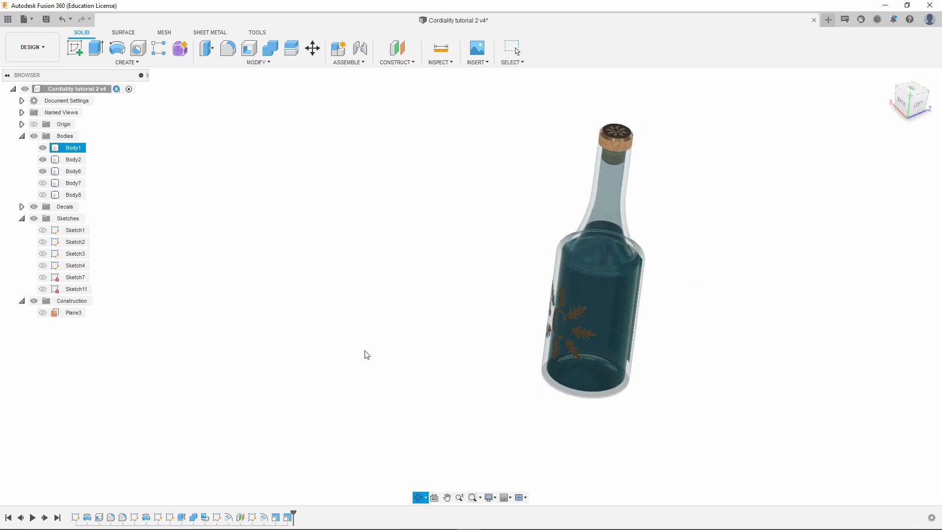
key(Escape)
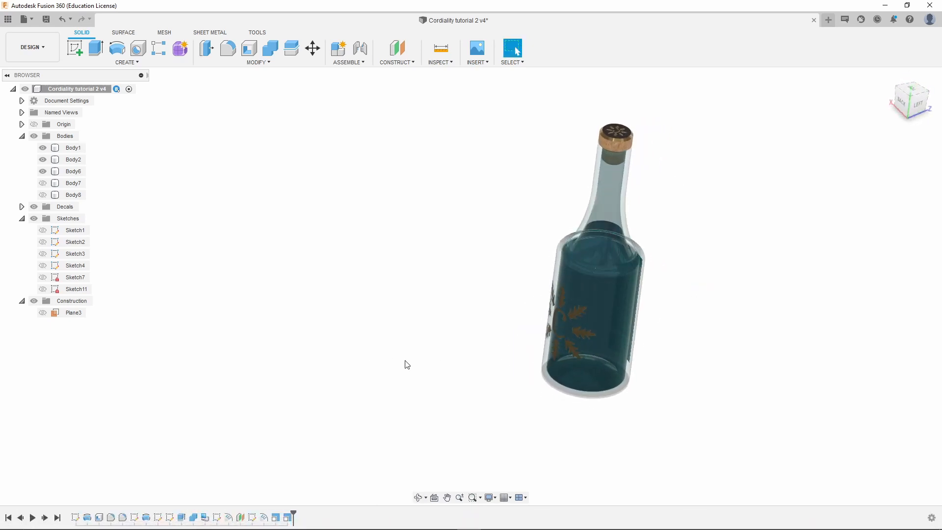
scroll(405, 364, down, 2)
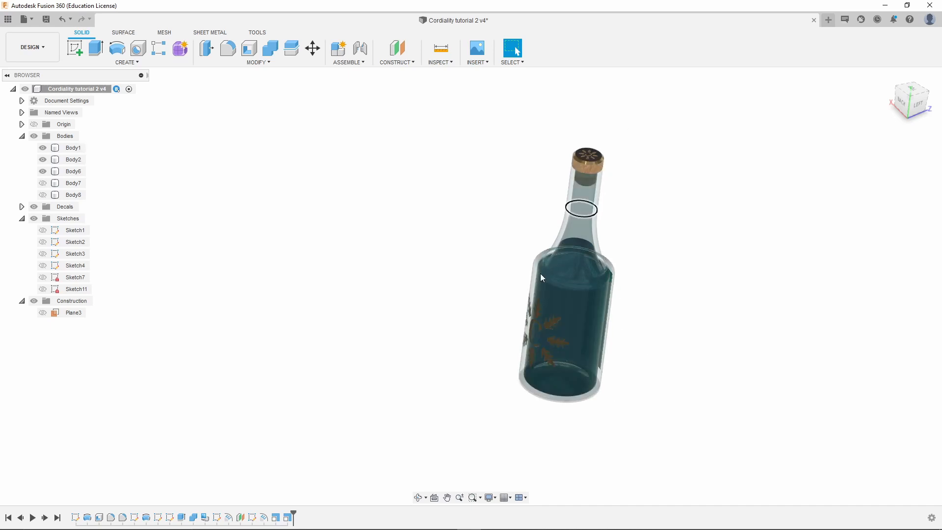
- Switch to the Render workspace and check the rescaled bottle in the snow environment
mouse_move(396, 527)
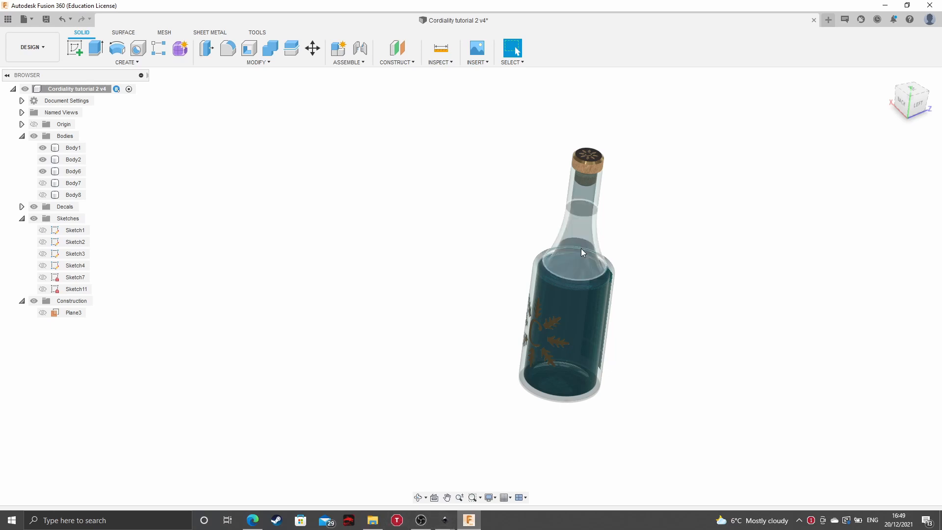
scroll(667, 269, up, 3)
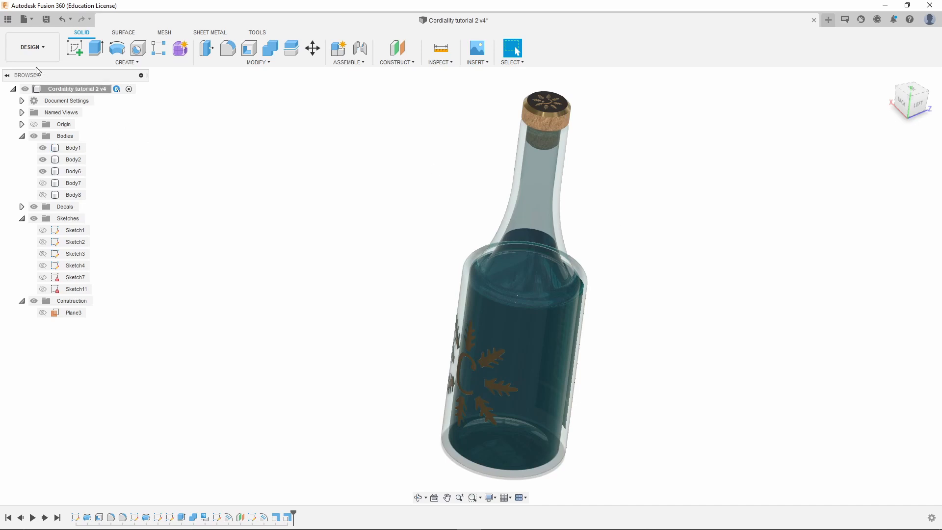
click(32, 47)
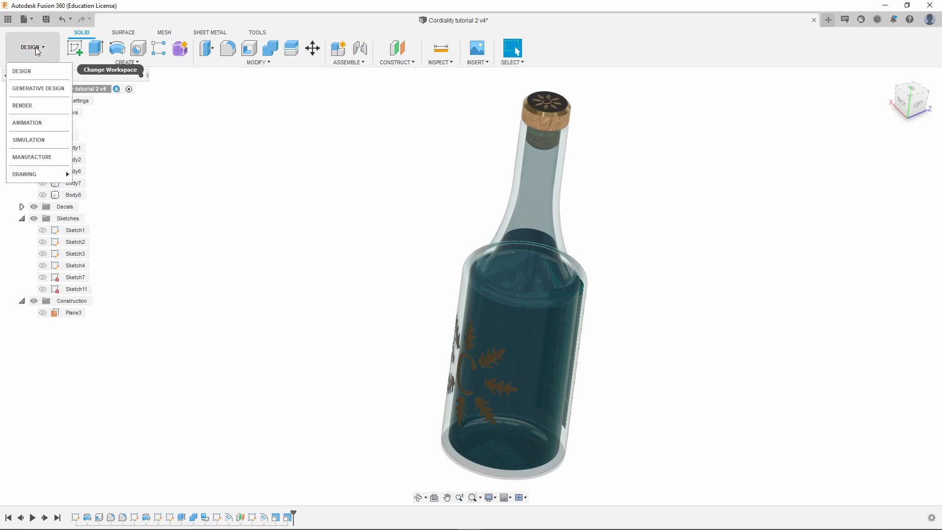
click(37, 105)
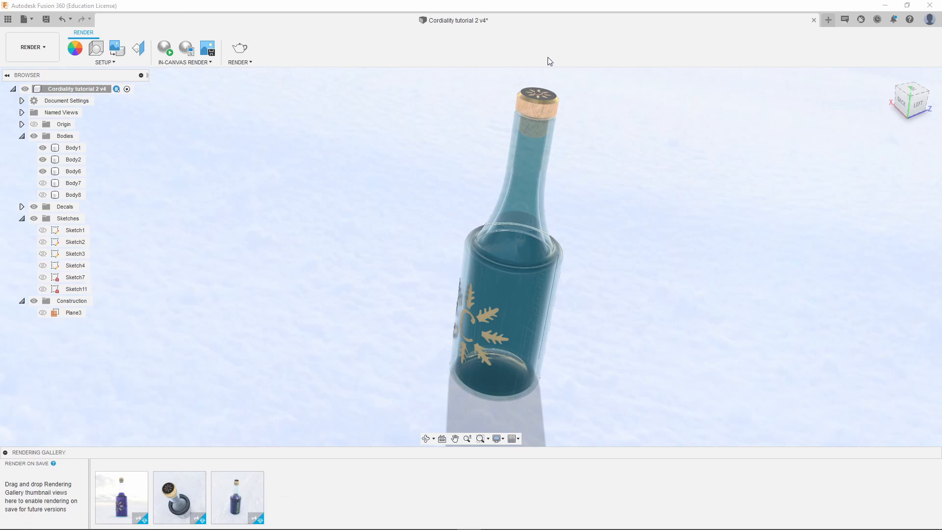
scroll(540, 263, up, 5)
scroll(517, 275, down, 3)
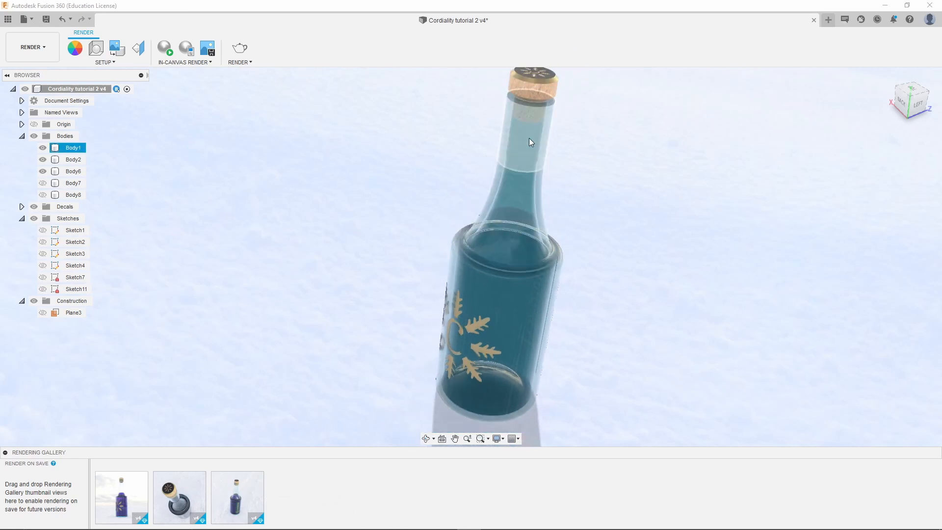
- Inspect the cork, liquid and base through the glass from the bottle's back and side
shift+middle_drag(546, 92, 590, 89)
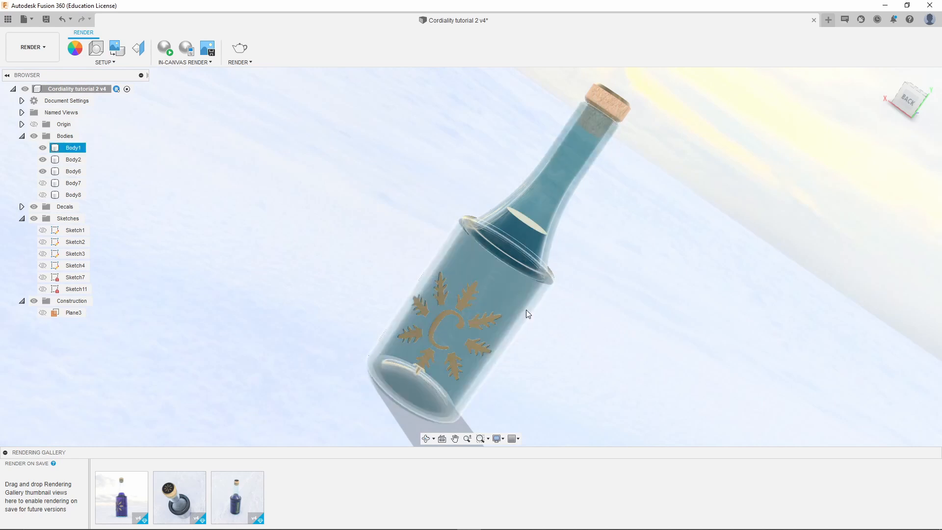
shift+middle_drag(651, 223, 621, 184)
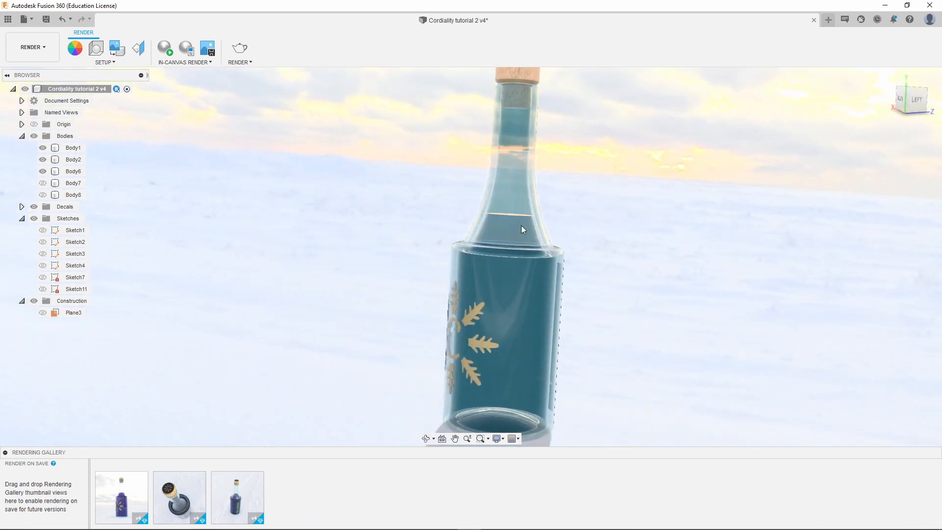
scroll(508, 187, down, 3)
mouse_move(506, 189)
shift+middle_down()
mouse_move(526, 170)
mouse_move(495, 192)
mouse_move(515, 190)
shift+middle_up()
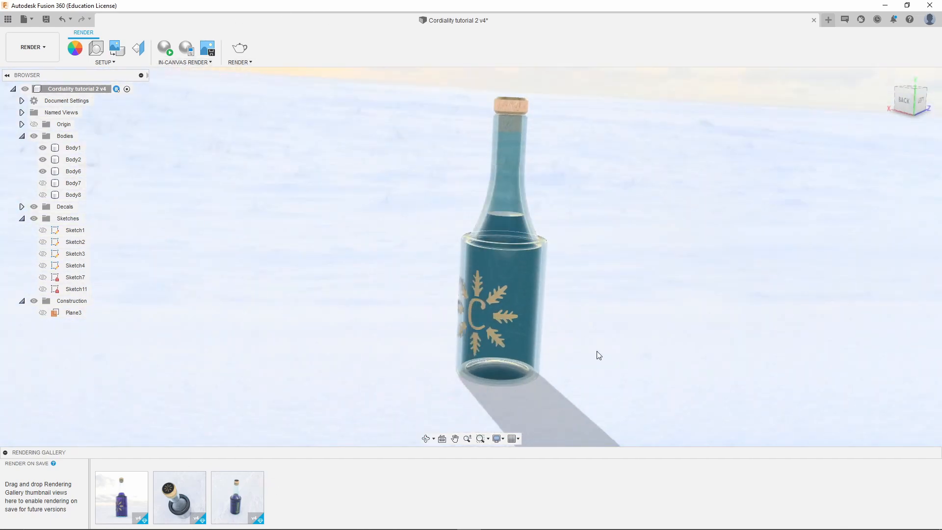
mouse_move(265, 485)
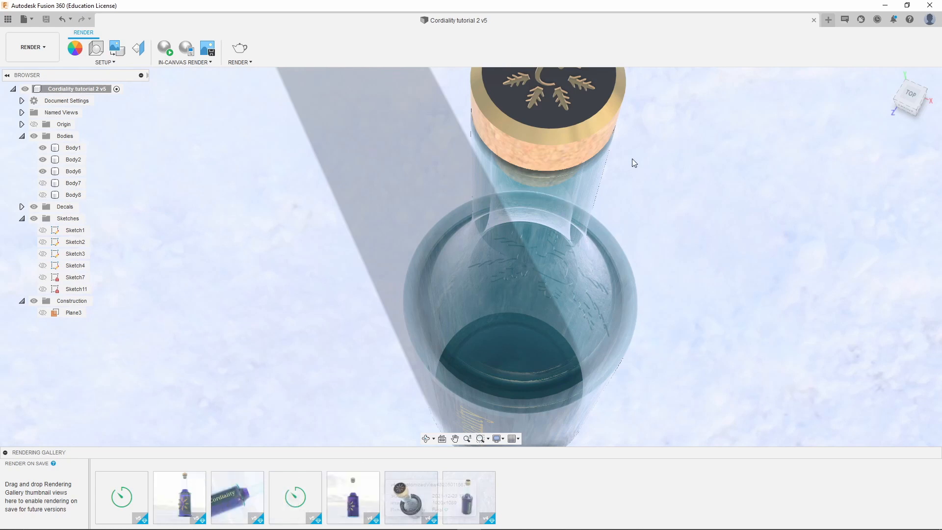
- Switch to Photos and compare the saved bottle renders, from the upright snowflake-logo view to the tilted Cordiality Nordic Berry label view
mouse_move(495, 526)
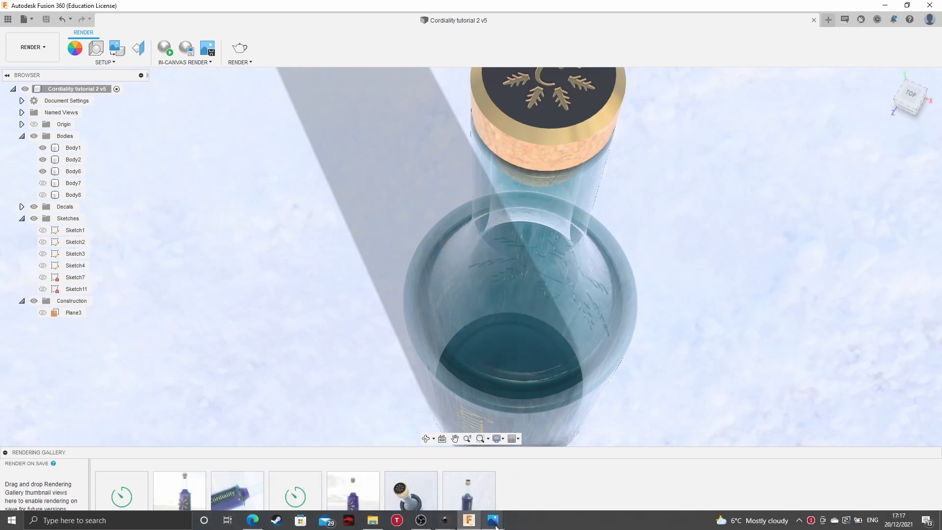
click(437, 461)
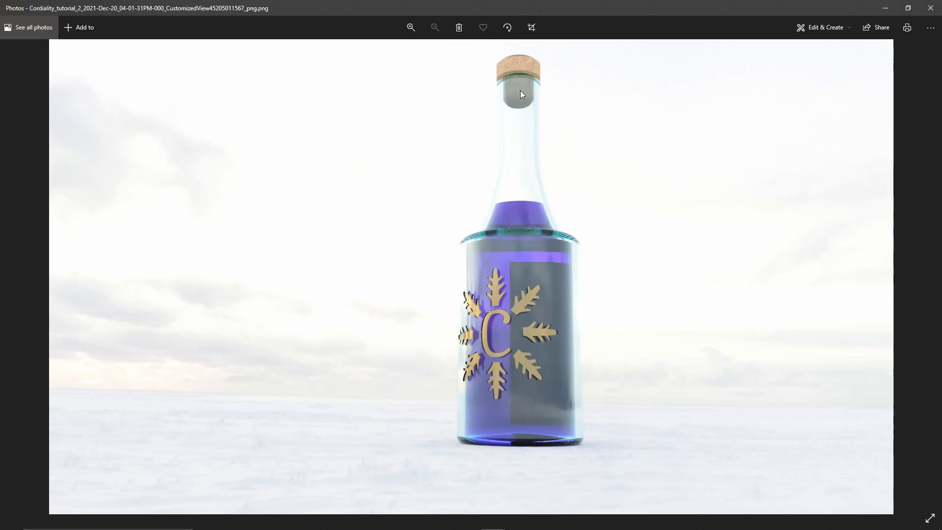
key(Left)
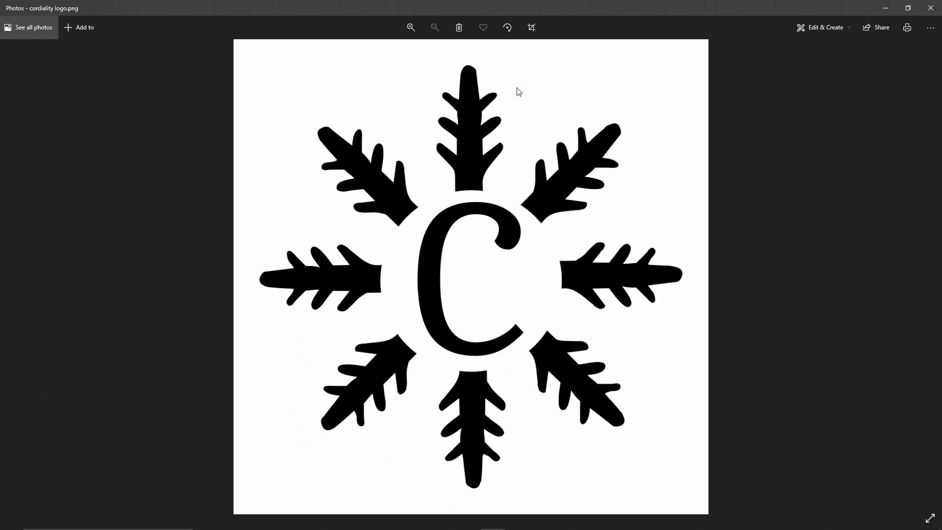
key(Right)
key(Right)
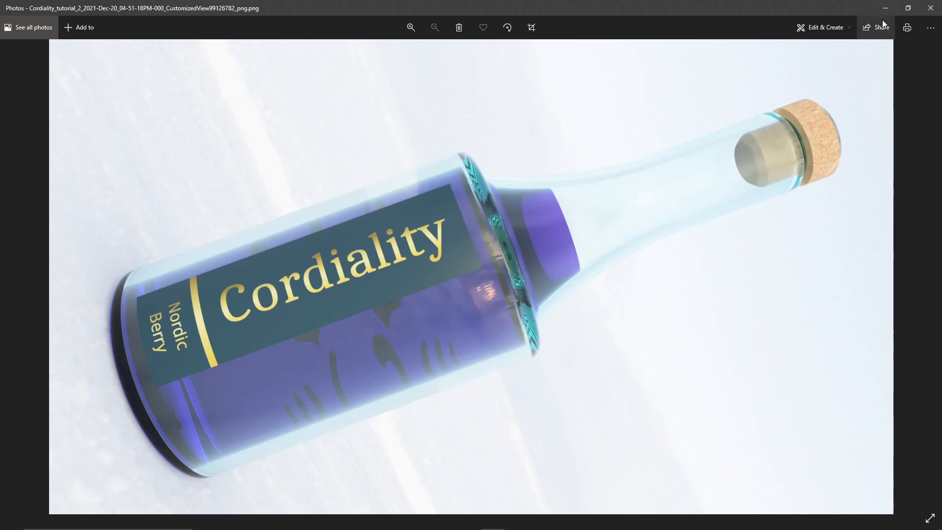
mouse_move(554, 529)
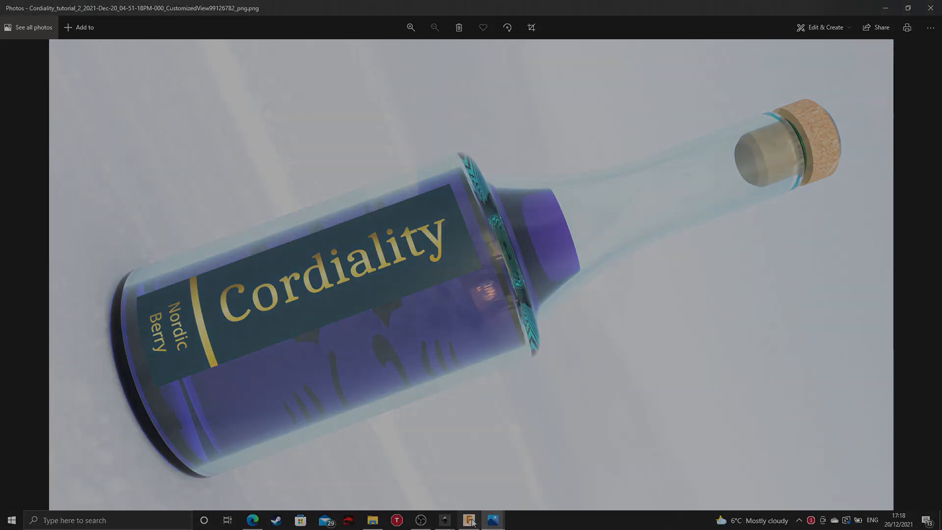